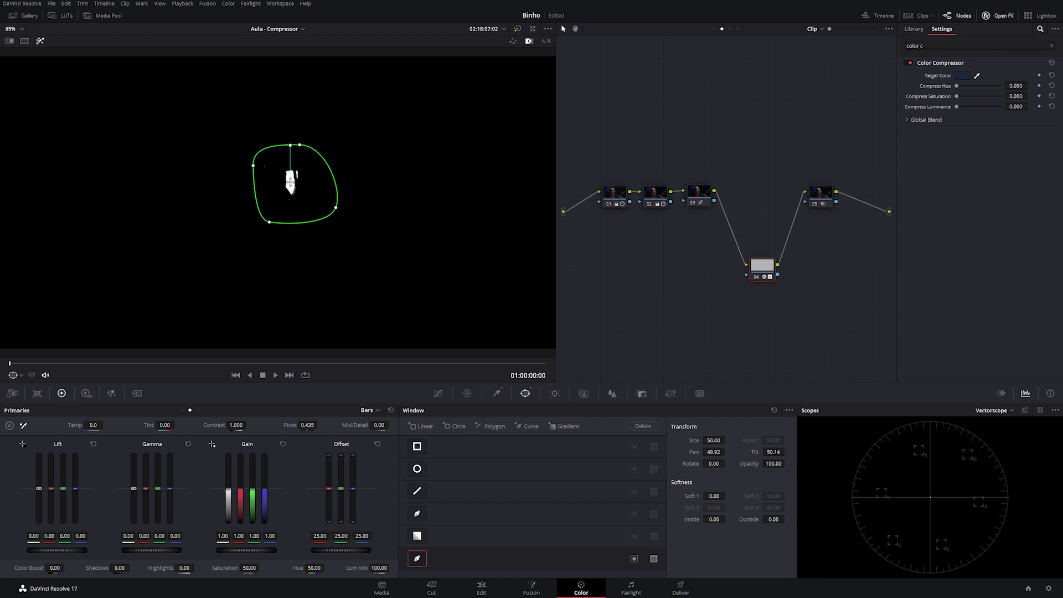
Turn off the highlight view and set the Color Compressor's Compress Hue to 1.000 for the isolated glasses reflection.
left_click(39, 41)
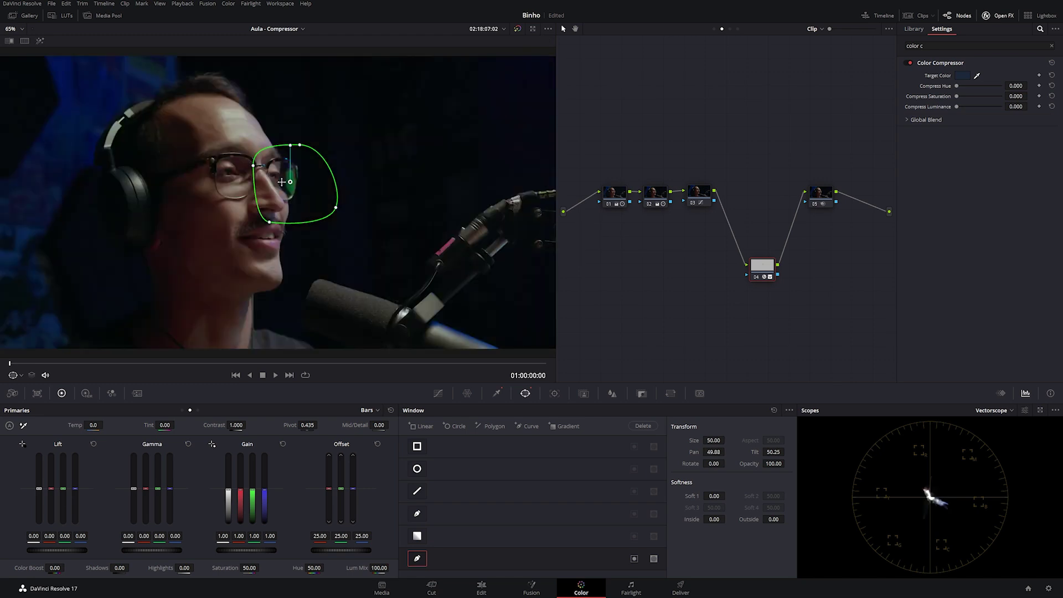
left_click_drag(956, 87, 983, 83)
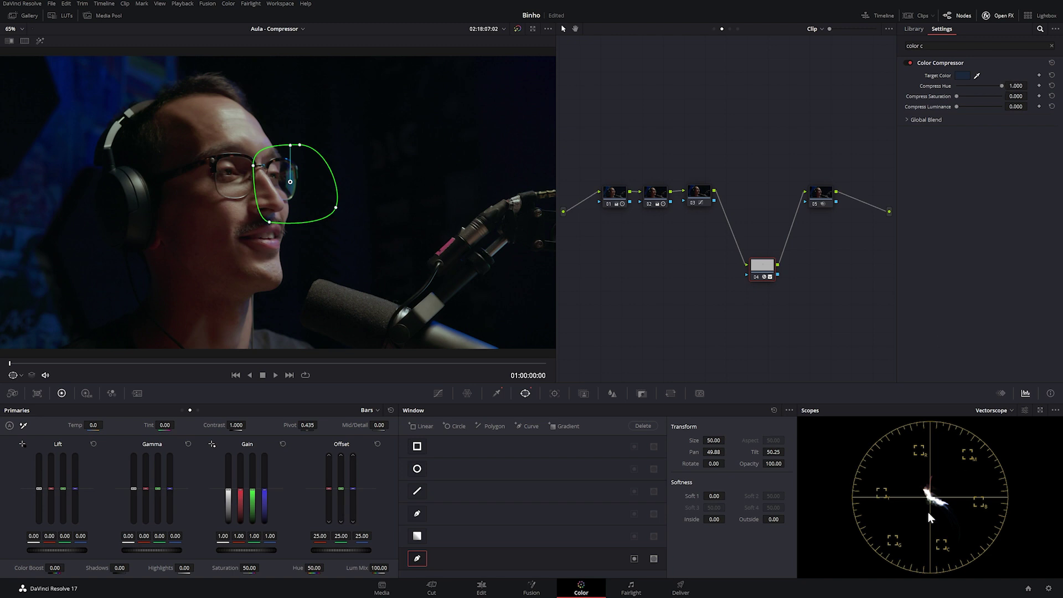
scroll(309, 183, "up", 6)
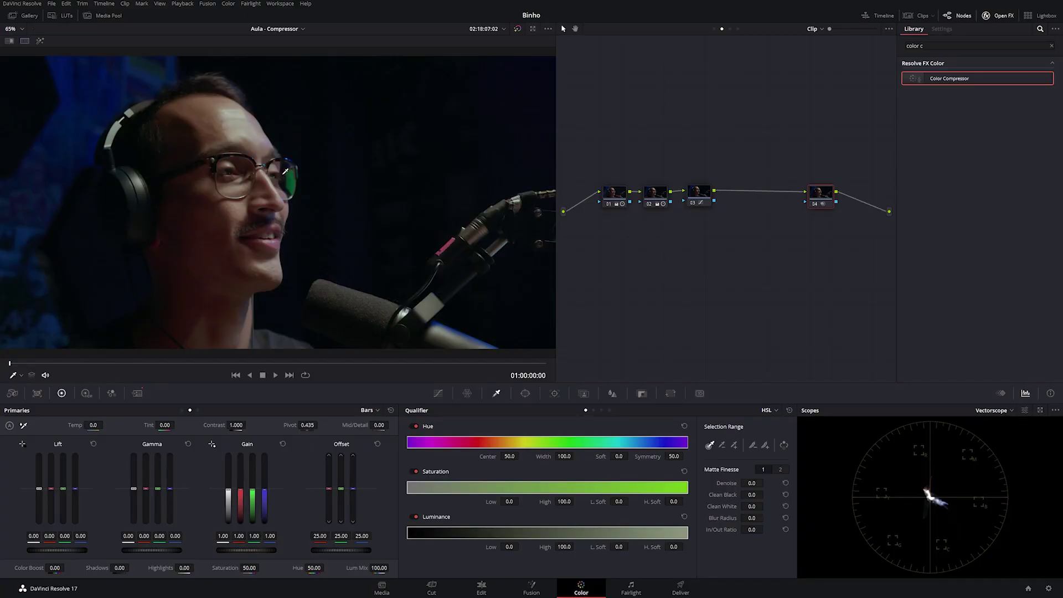
Add a serial node after node 03 and place it below the main node row.
scroll(255, 175, "up", 5)
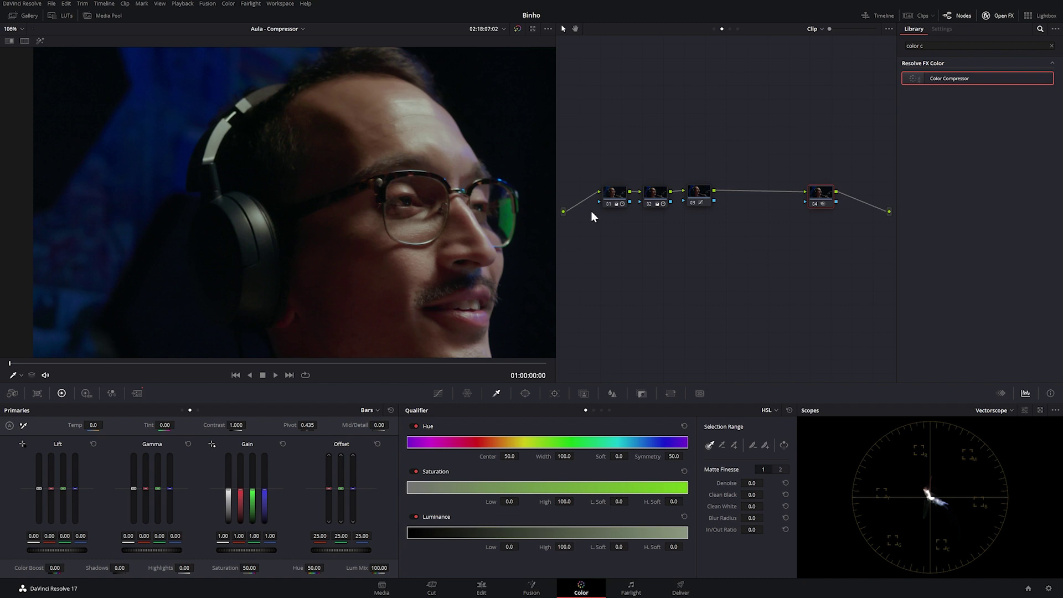
left_click(698, 194)
key("alt+s")
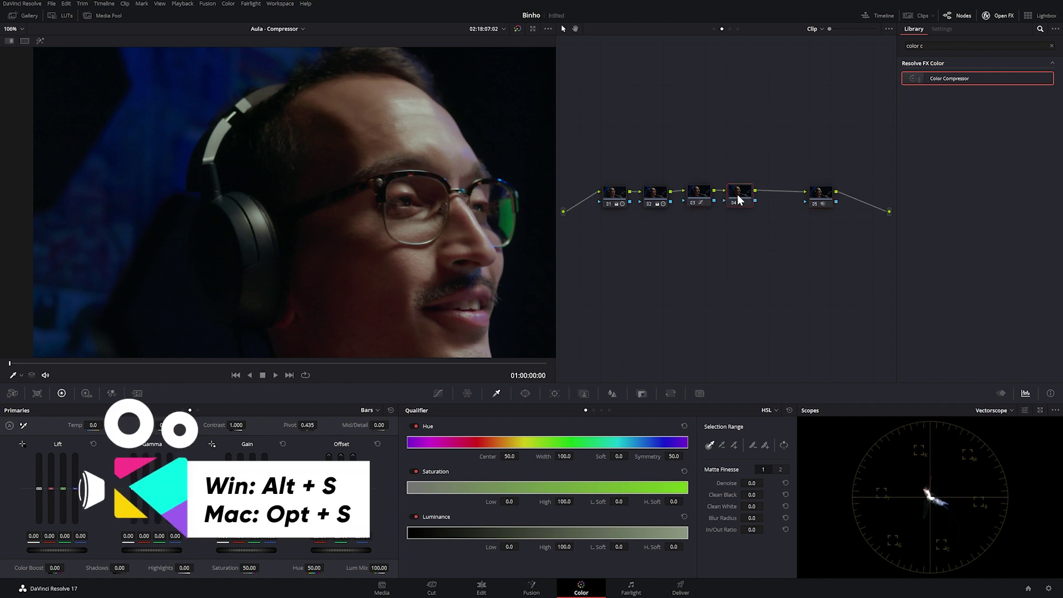
left_click_drag(742, 200, 762, 267)
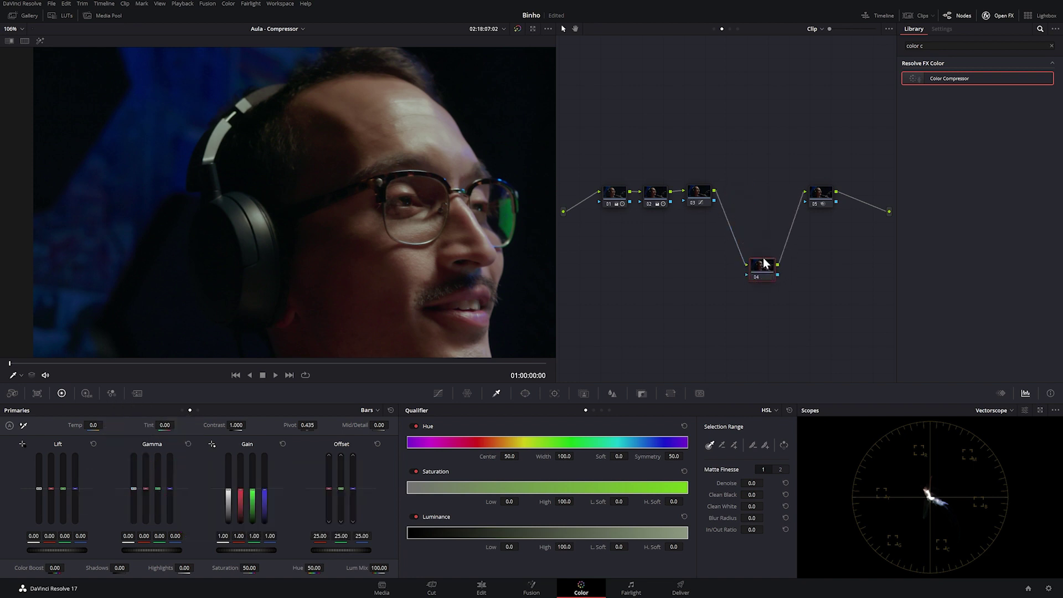
Find the Color Compressor effect in the Open FX library and apply it to node 04.
left_click(1003, 17)
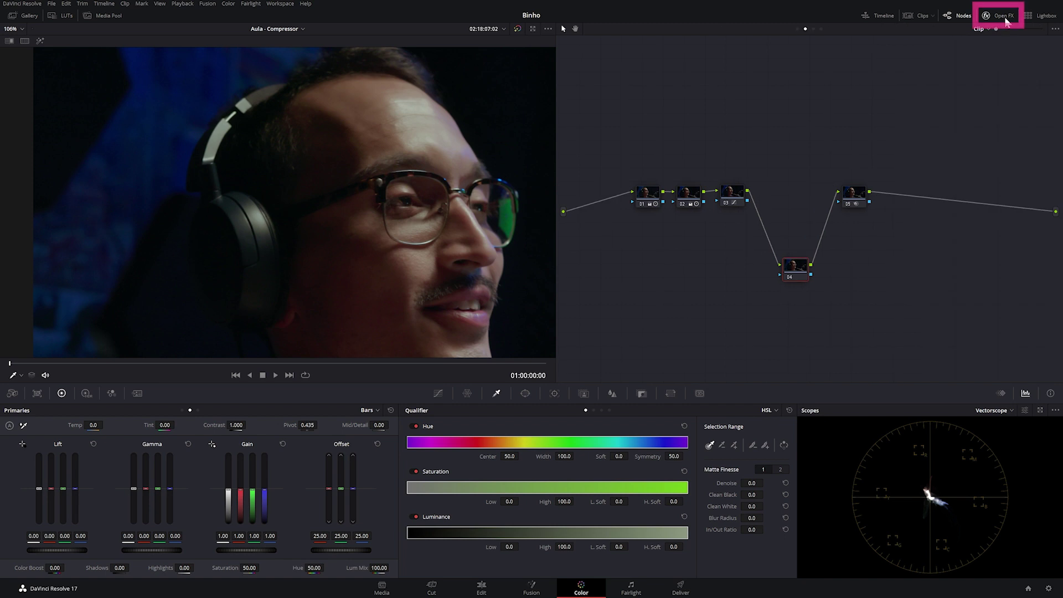
left_click(1006, 18)
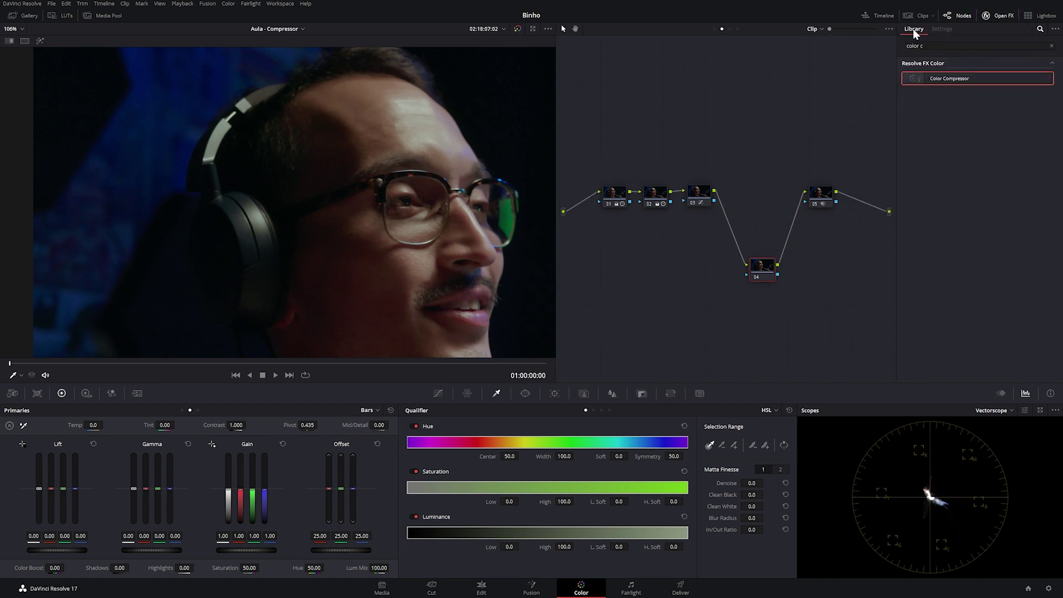
left_click(928, 45)
left_click(936, 46)
left_click_drag(952, 74, 766, 268)
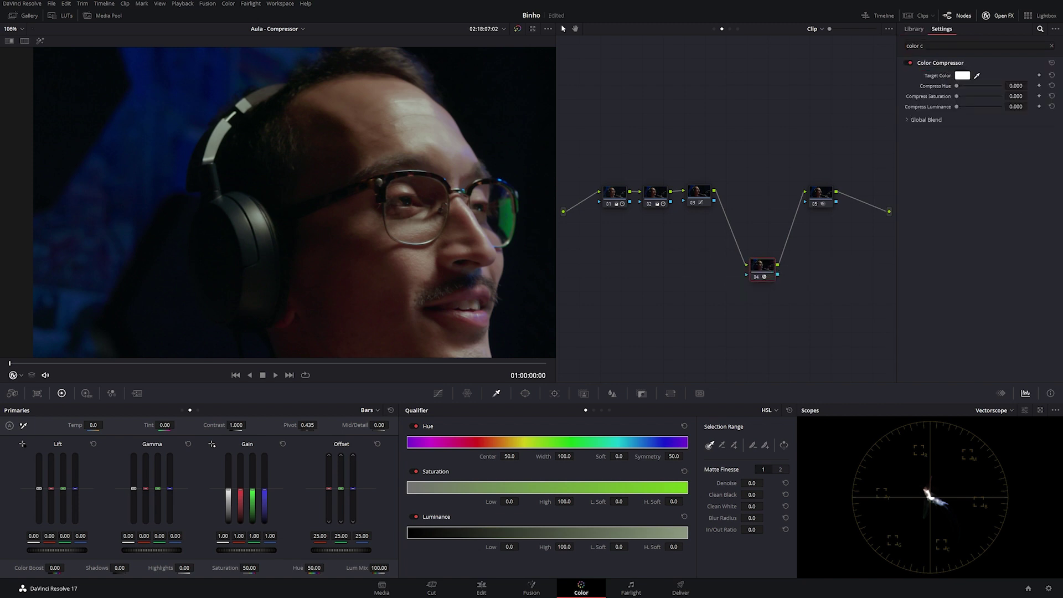
Set the Color Compressor's target color to a bright green using the color selection dialog.
left_click(963, 78)
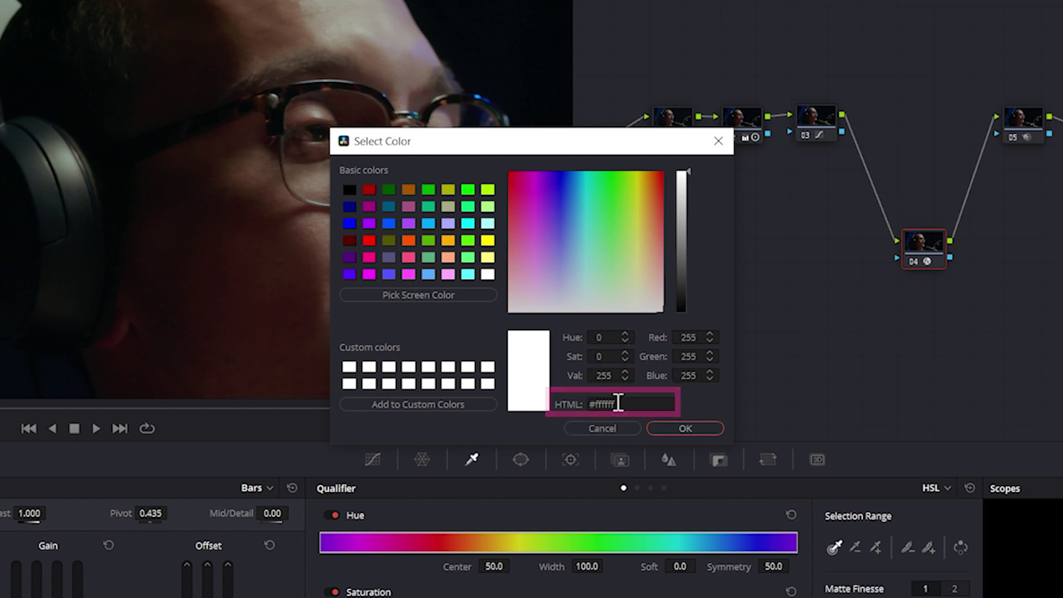
left_click(655, 204)
left_click_drag(623, 267, 615, 185)
left_click(685, 428)
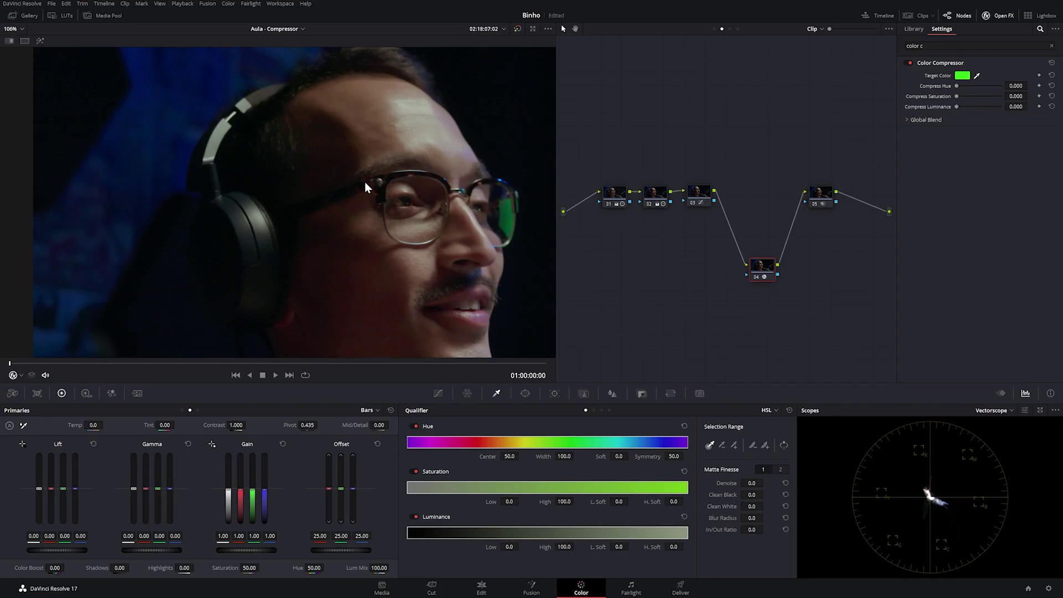
Sample the dark blue background behind the man as the Color Compressor's target color.
scroll(364, 182, "down", 4)
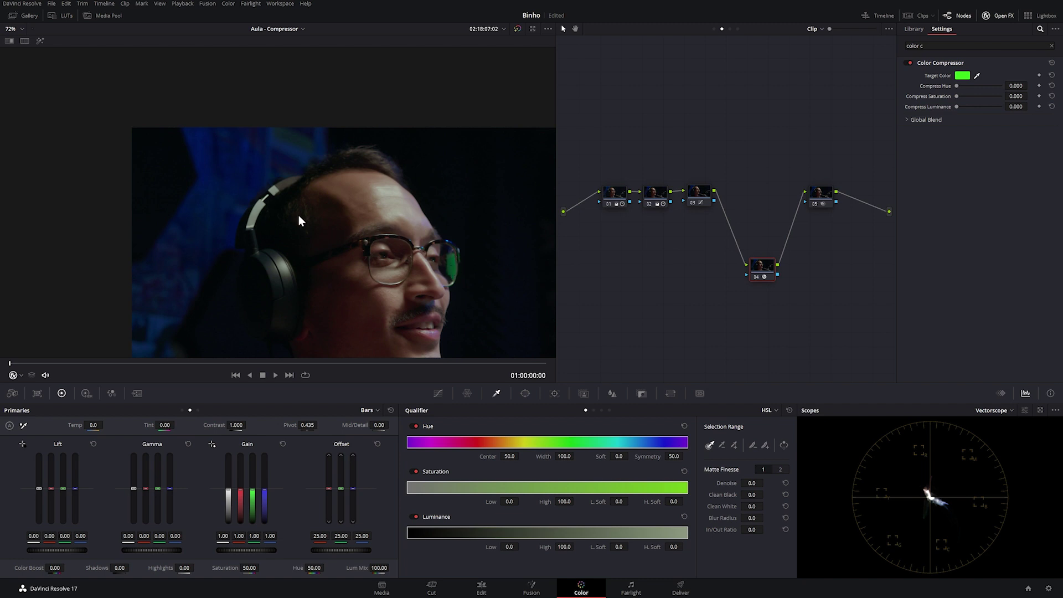
left_click(976, 75)
left_click(228, 189)
left_click_drag(388, 270, 367, 177)
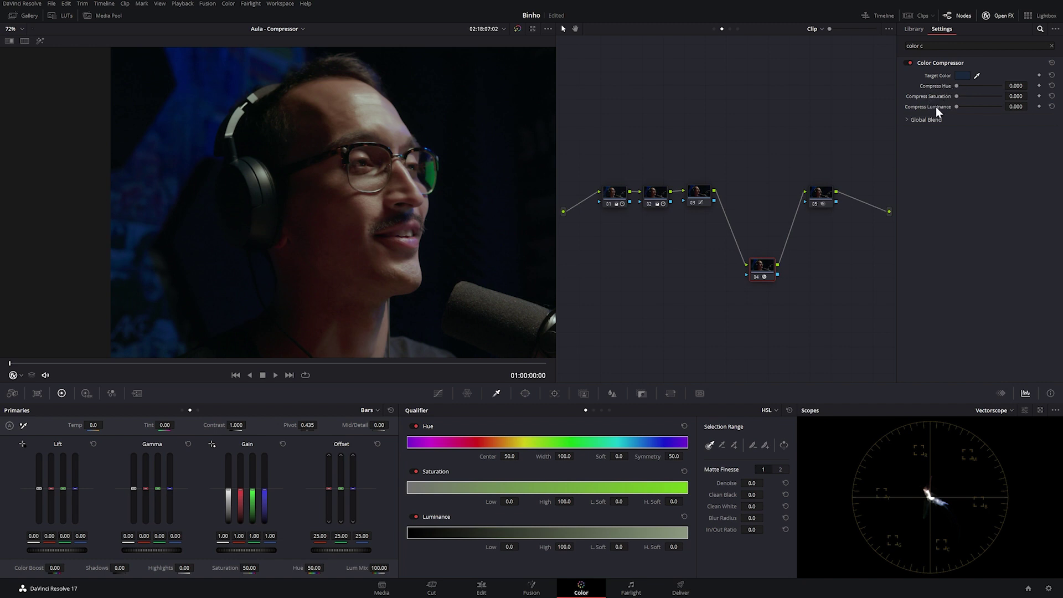
Select the Vectorscope as the displayed scope and set Compress Hue to 1.000.
left_click(994, 412)
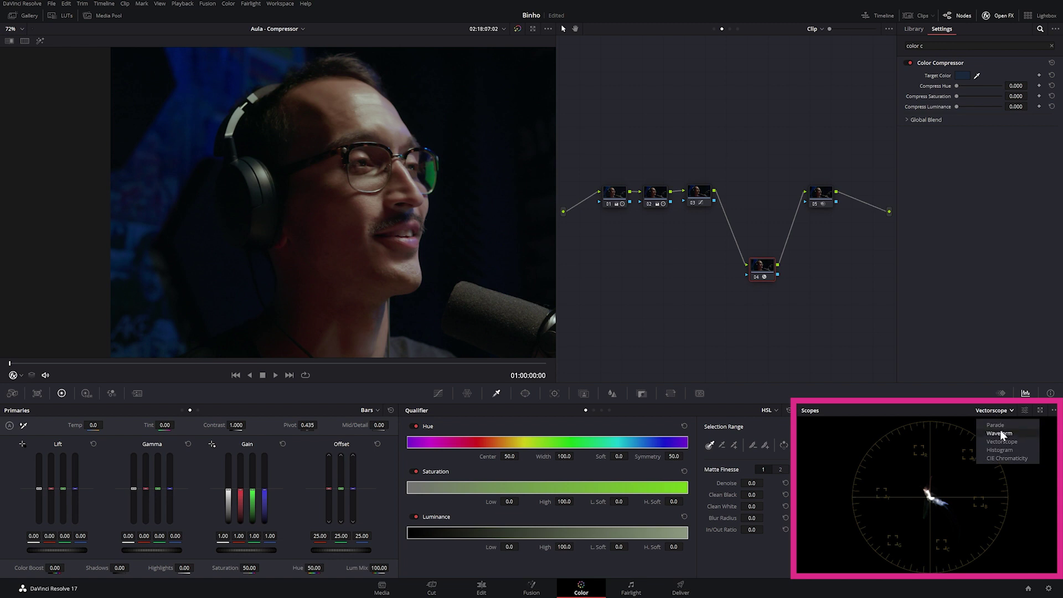
left_click(1000, 441)
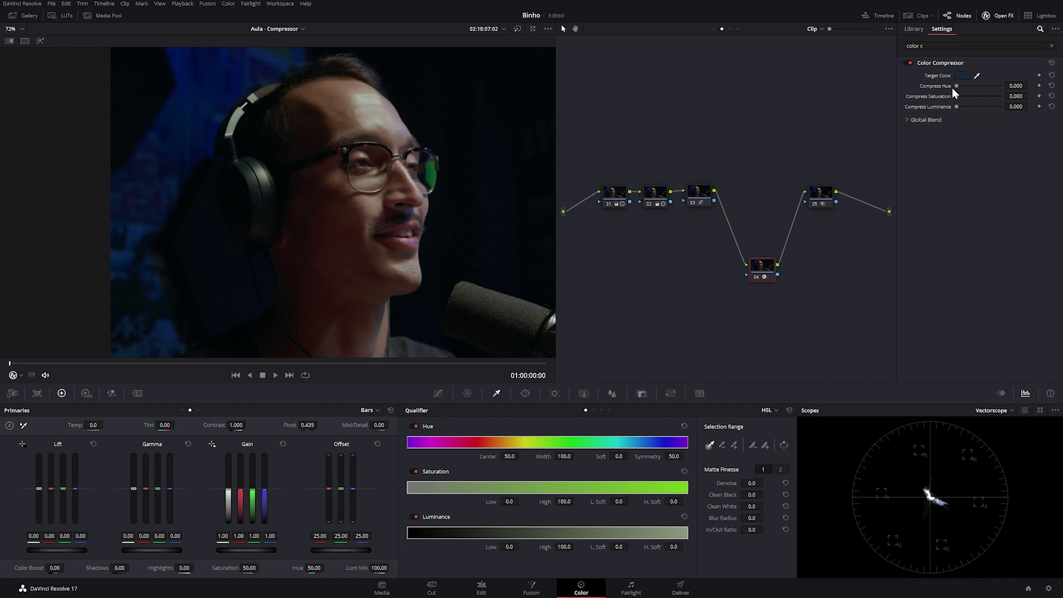
left_click_drag(960, 86, 966, 86)
left_click_drag(967, 86, 952, 86)
left_click_drag(958, 85, 1002, 85)
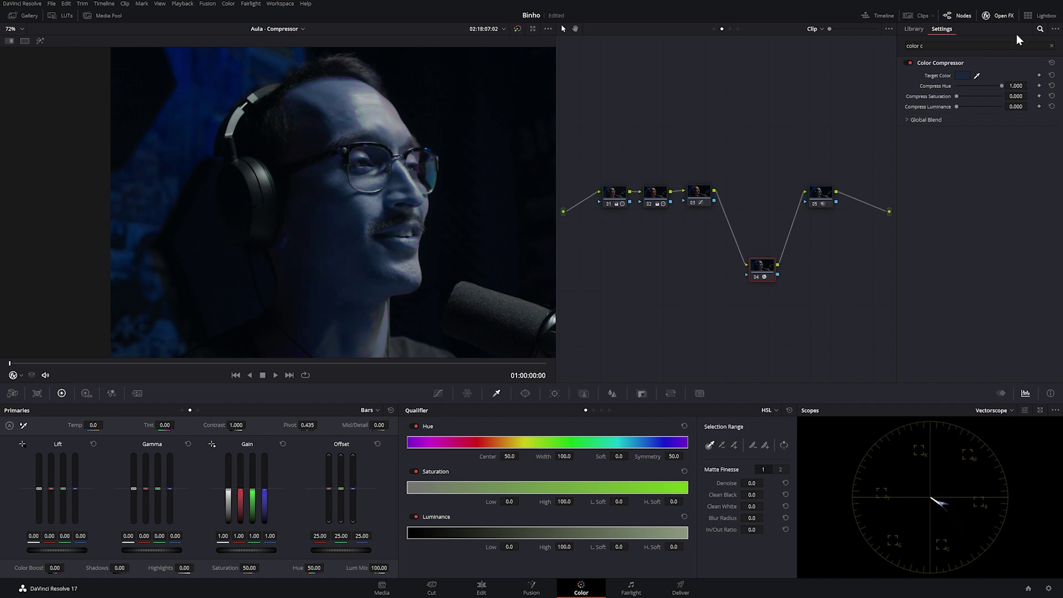
Set both Compress Saturation and Compress Luminance to 1.000.
left_click_drag(957, 96, 1009, 108)
left_click(974, 96)
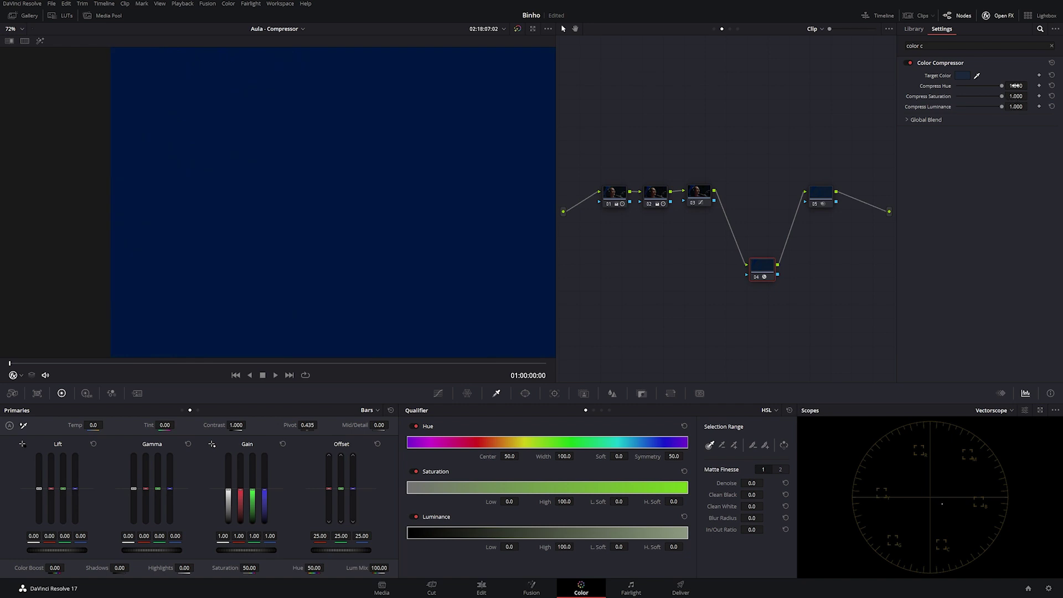
left_click(15, 29)
left_click(21, 48)
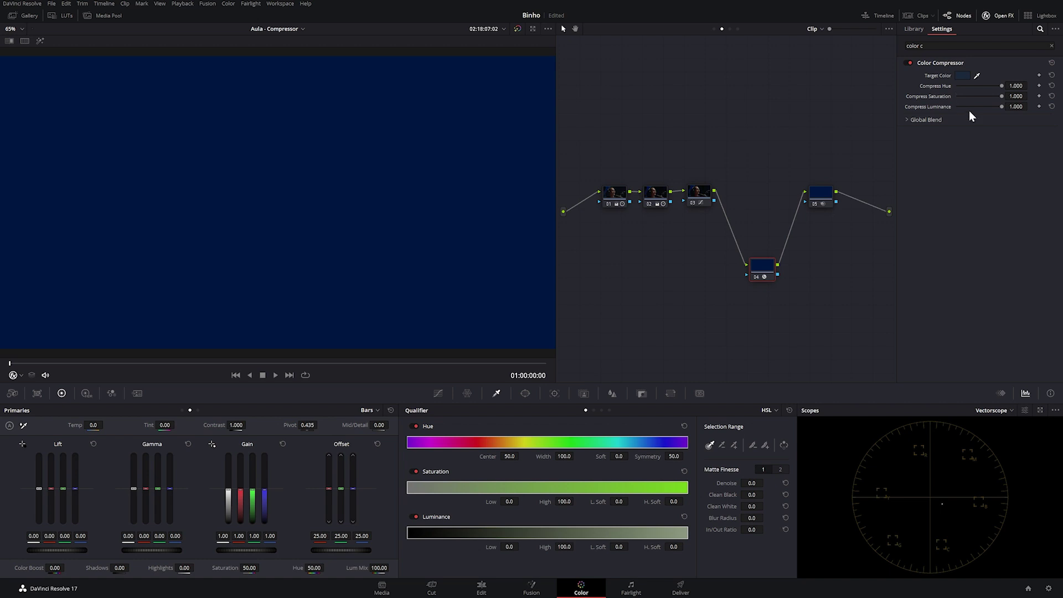
Reset Compress Luminance, Compress Saturation and Compress Hue to their defaults.
left_click(1051, 106)
left_click(1051, 95)
left_click(1051, 86)
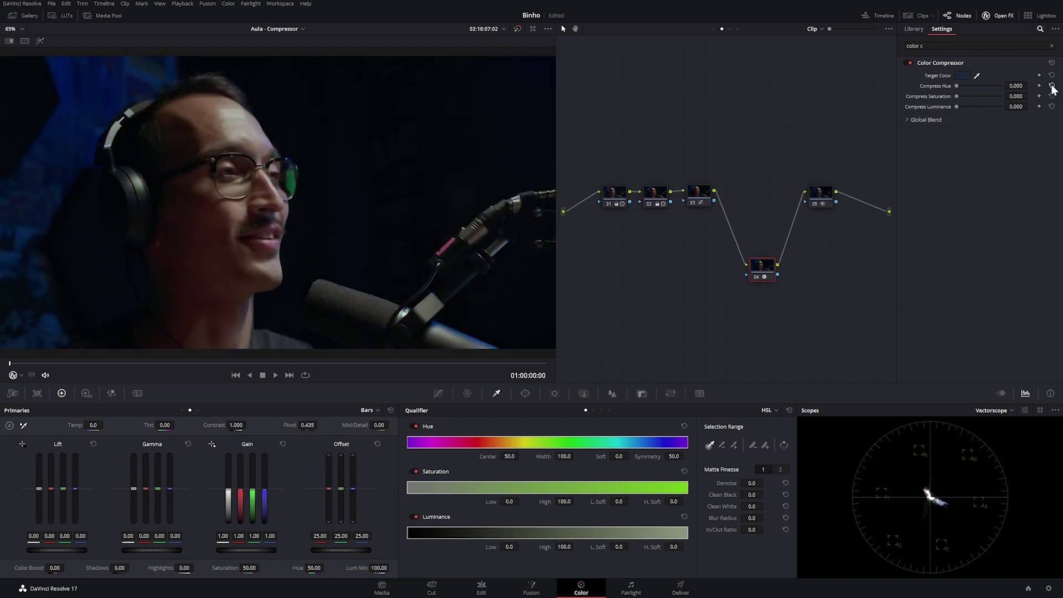
mouse_move(958, 85)
left_mouse_down()
mouse_move(977, 84)
mouse_move(933, 85)
left_mouse_up()
Switch the Qualifier on node 04 from HSL to 3D mode.
scroll(118, 182, "up", 5)
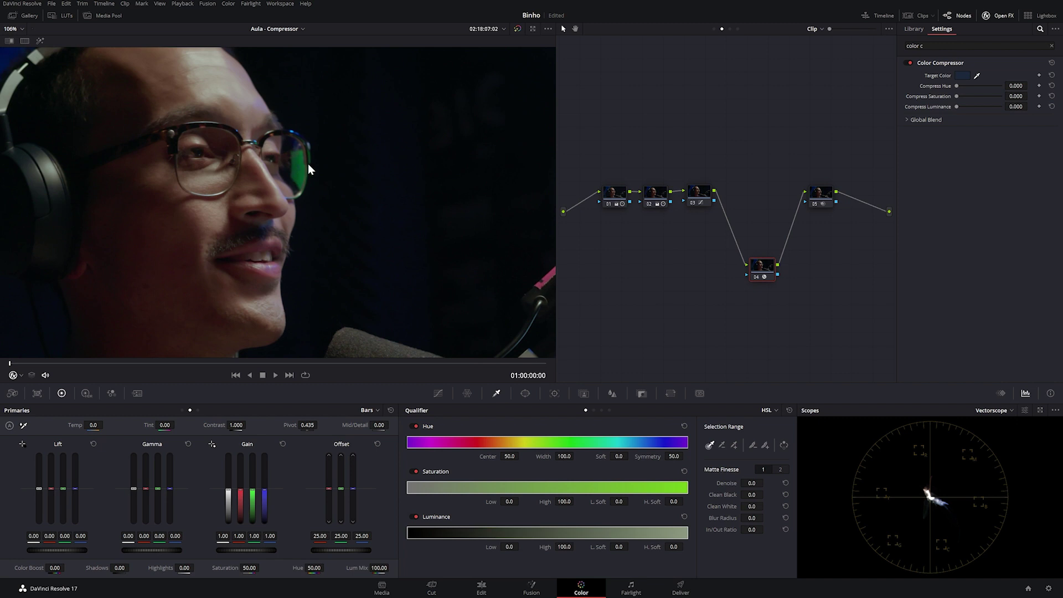
left_click(16, 29)
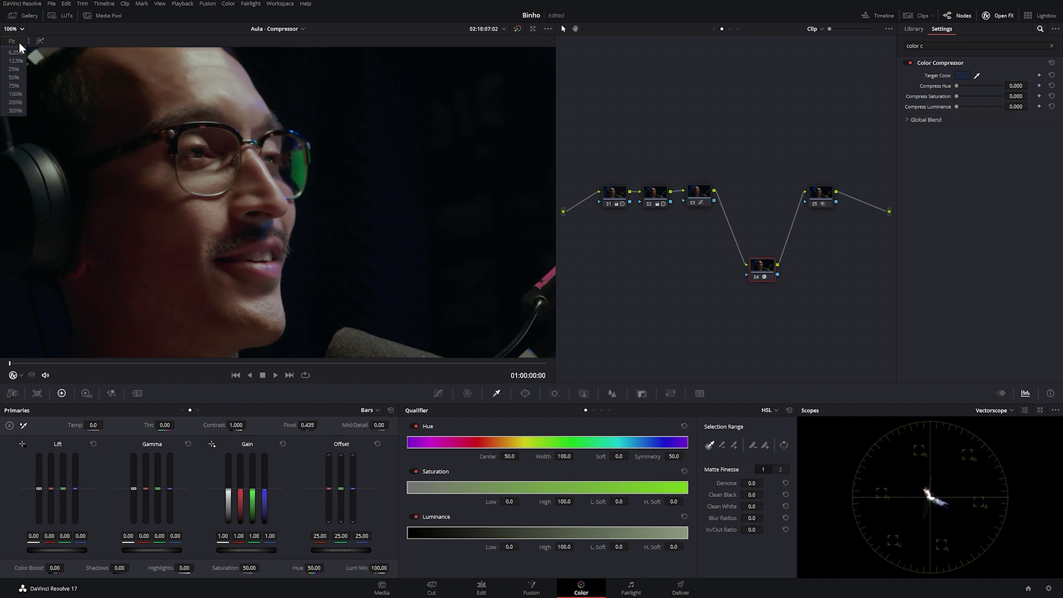
left_click(19, 42)
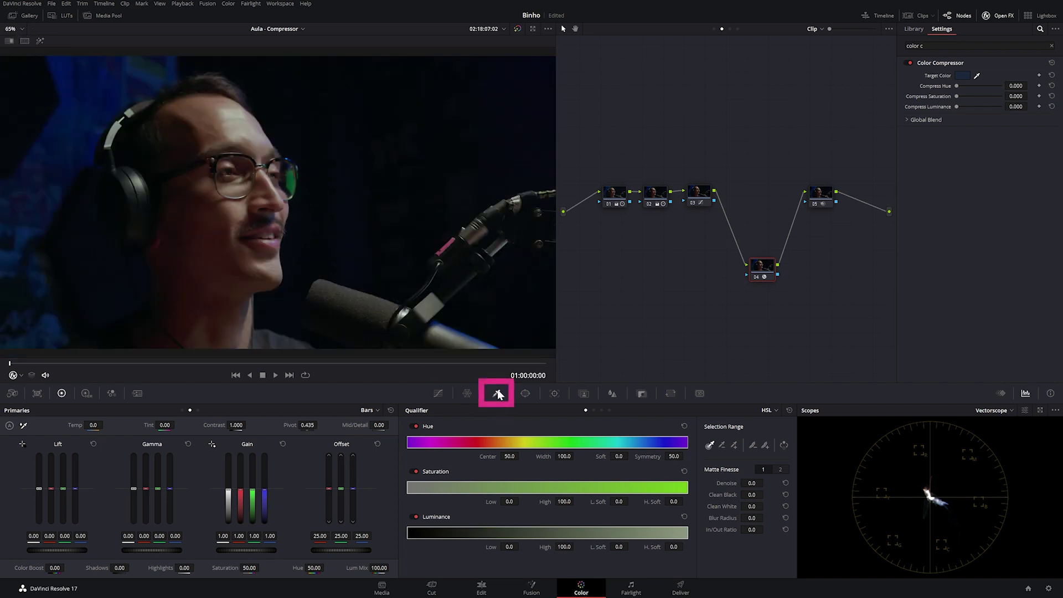
left_click(773, 414)
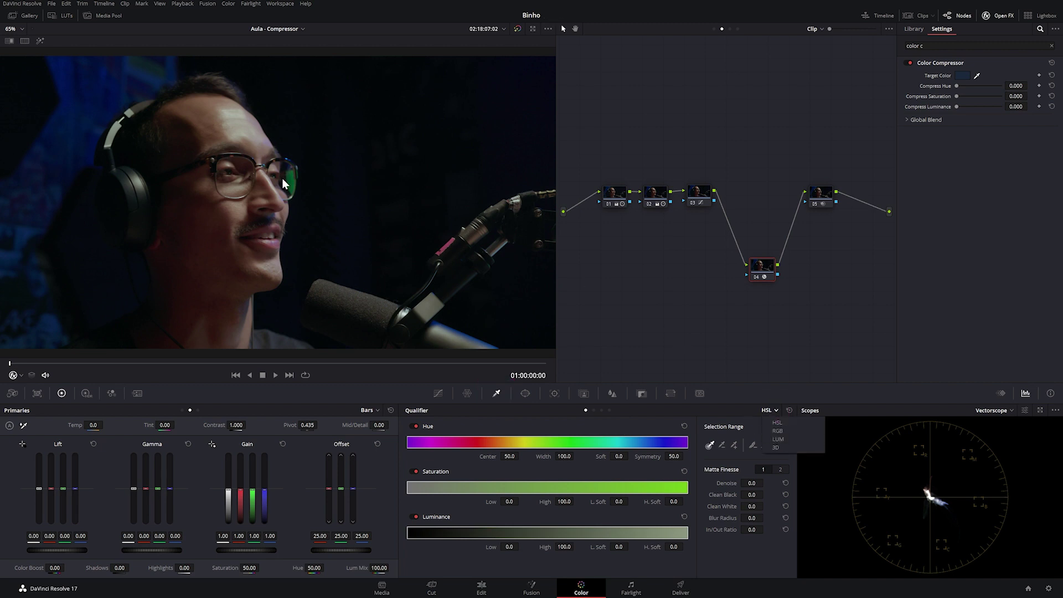
left_click(779, 447)
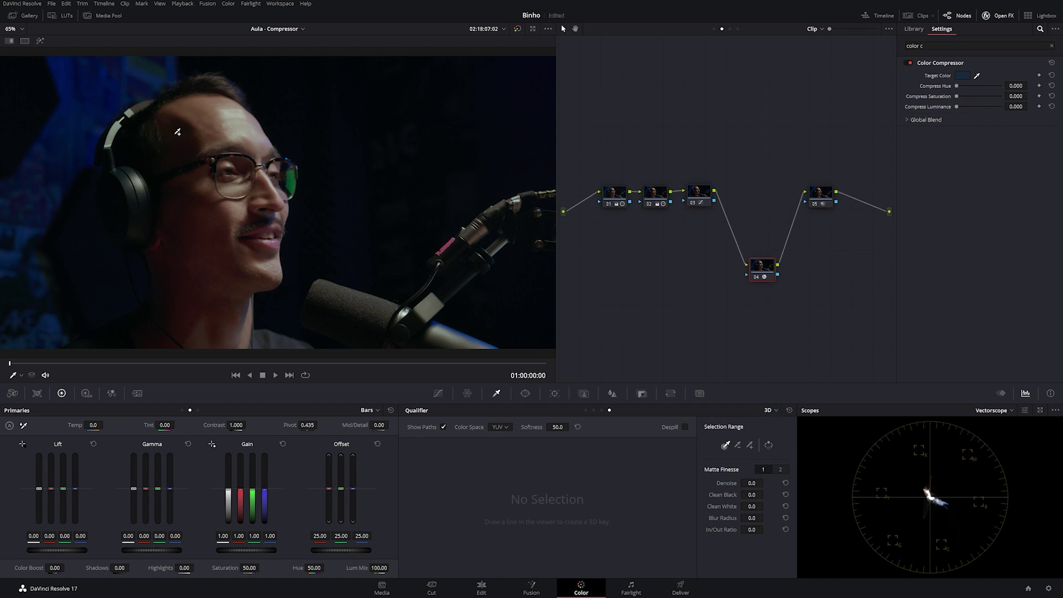
Draw a 3D qualifier stroke over the green reflection in the glasses lens and show the selection as a highlight matte.
scroll(223, 129, "up", 5)
left_click_drag(306, 133, 310, 165)
key("shift+z")
left_click(40, 41)
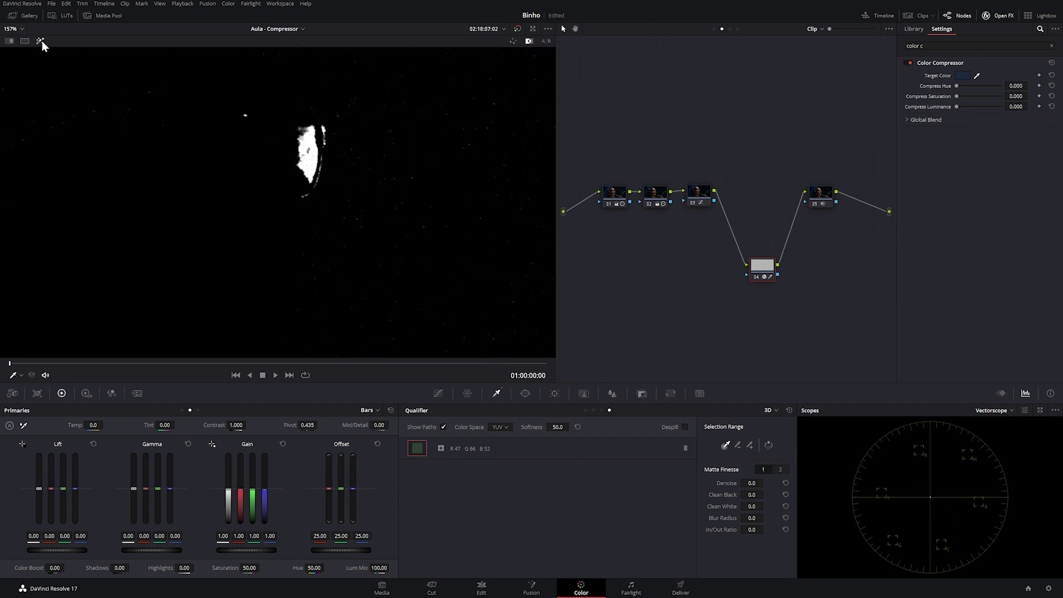
scroll(268, 170, "up", 3)
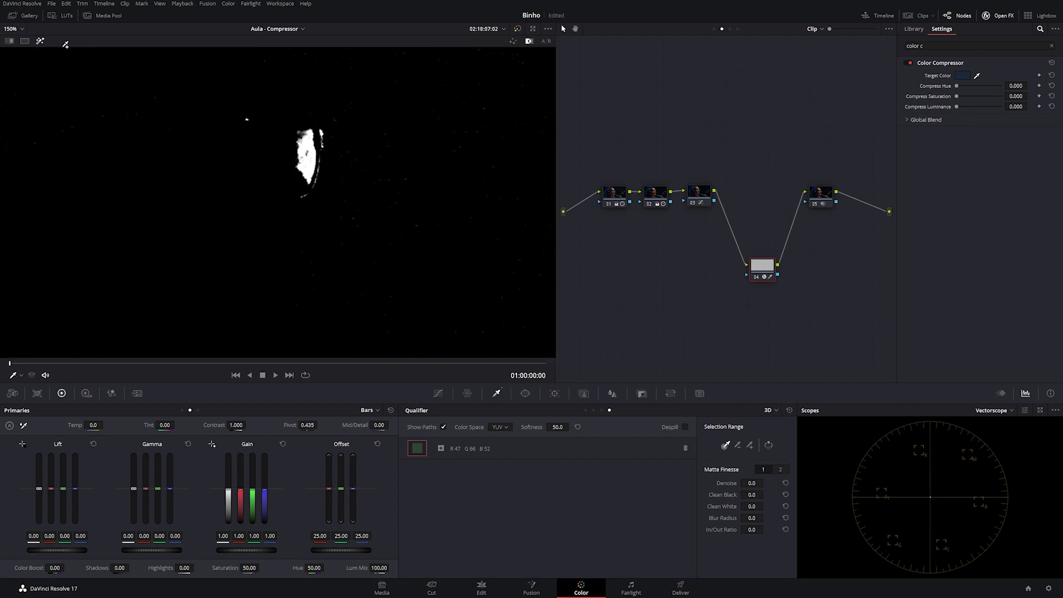
Add three more 3D qualifier samples on the green lens reflection to fill out the selection.
left_click(40, 40)
left_click_drag(306, 132, 306, 134)
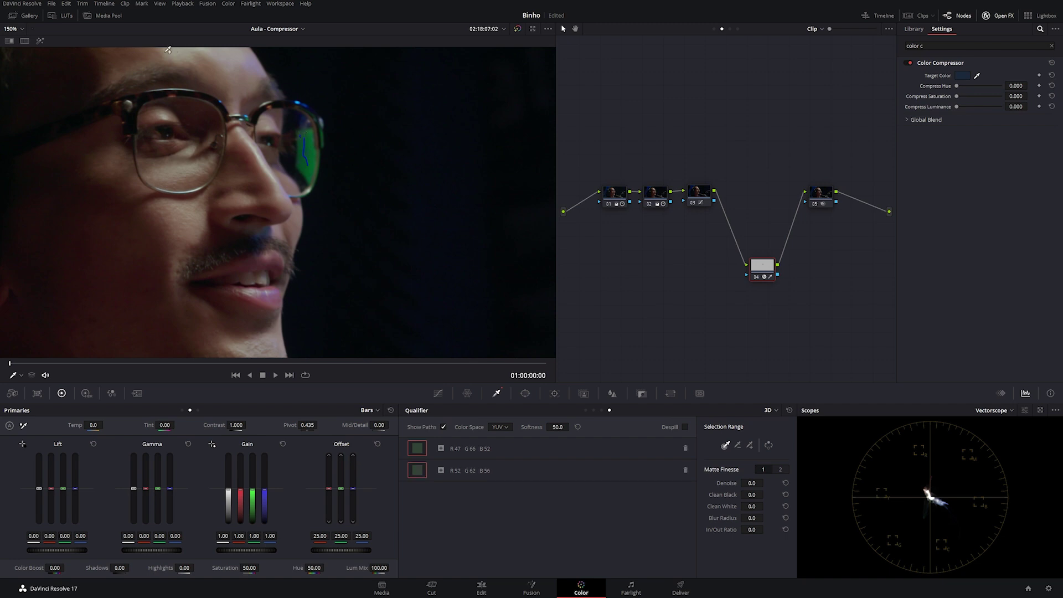
left_click(39, 40)
left_click(311, 158)
left_click(313, 163)
Clean stray specks out of the matte by raising Denoise and Clean Black in Matte Finesse.
left_click(14, 29)
left_click(22, 47)
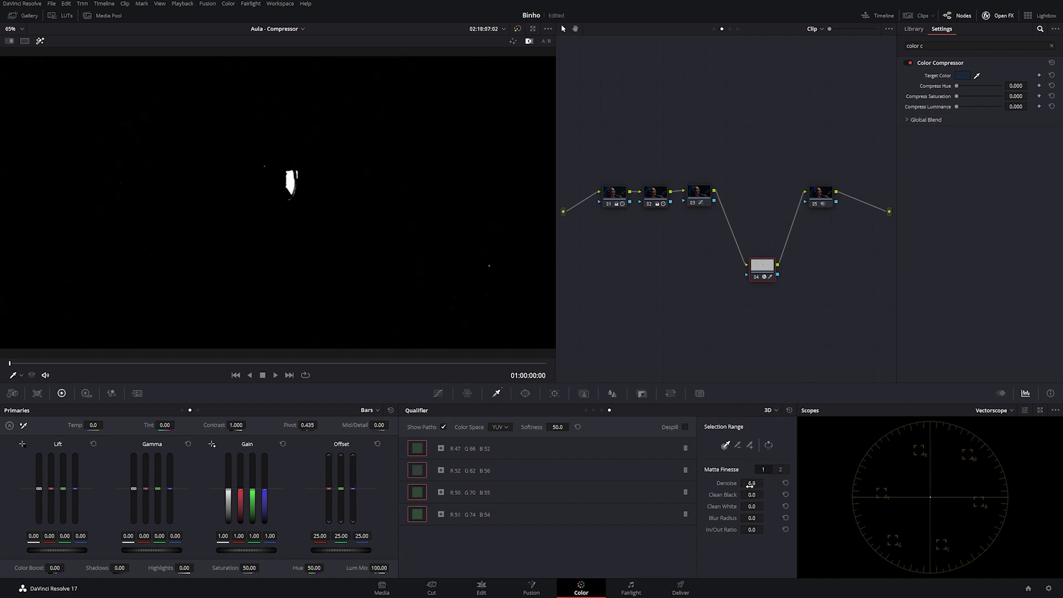
mouse_move(750, 495)
left_mouse_down()
mouse_move(768, 505)
mouse_move(765, 495)
left_mouse_up()
Draw a closed four-point Curve window around the lens reflection, nudge it slightly upward, and turn off the highlight view.
left_click(526, 395)
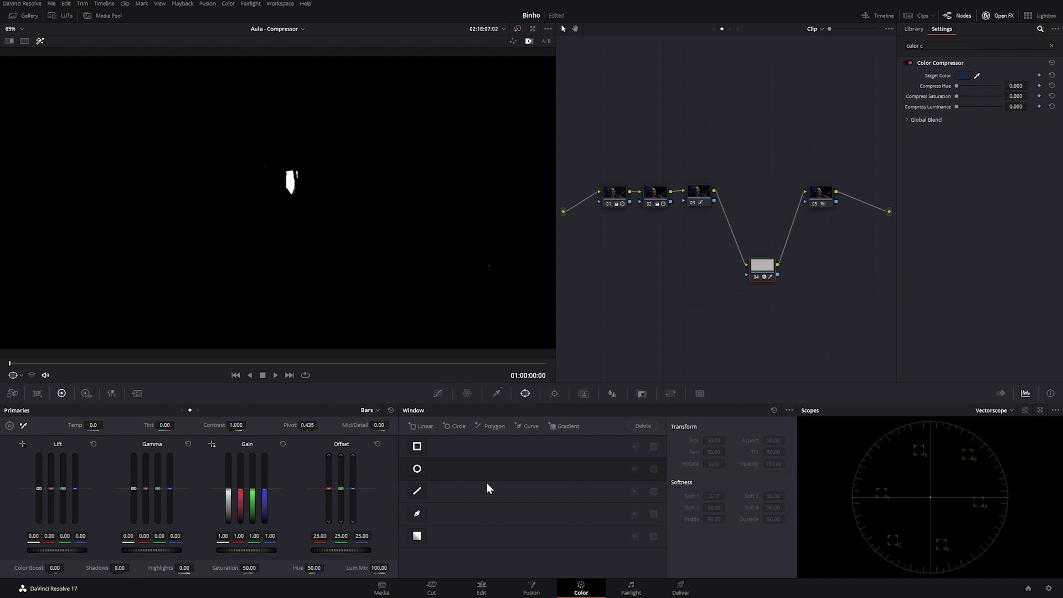
left_click(529, 426)
left_click(302, 150)
left_click(256, 171)
left_click(271, 227)
left_click(337, 212)
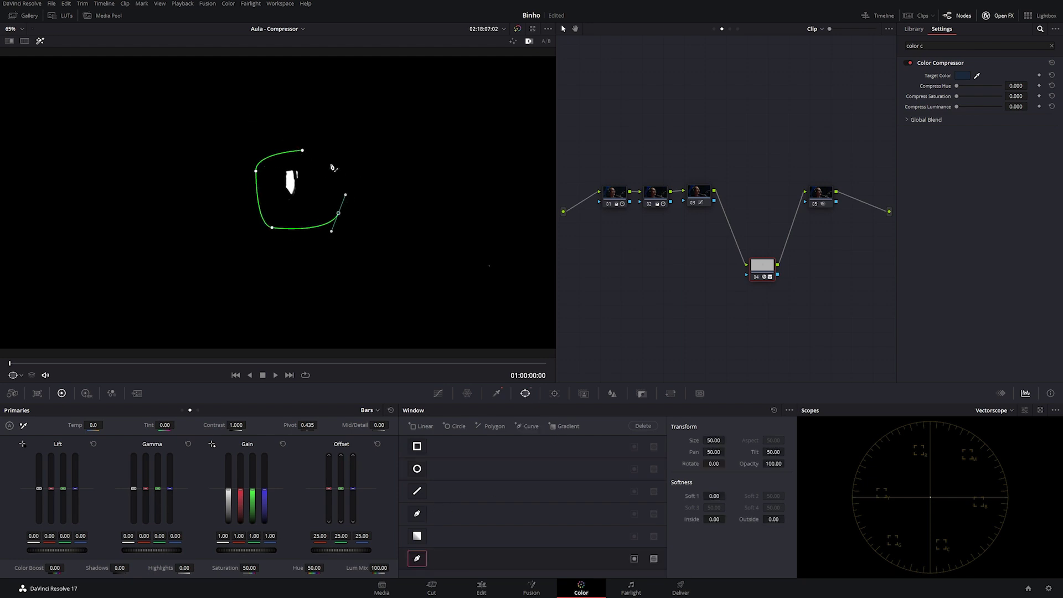
left_click(302, 150)
left_click_drag(290, 183, 289, 179)
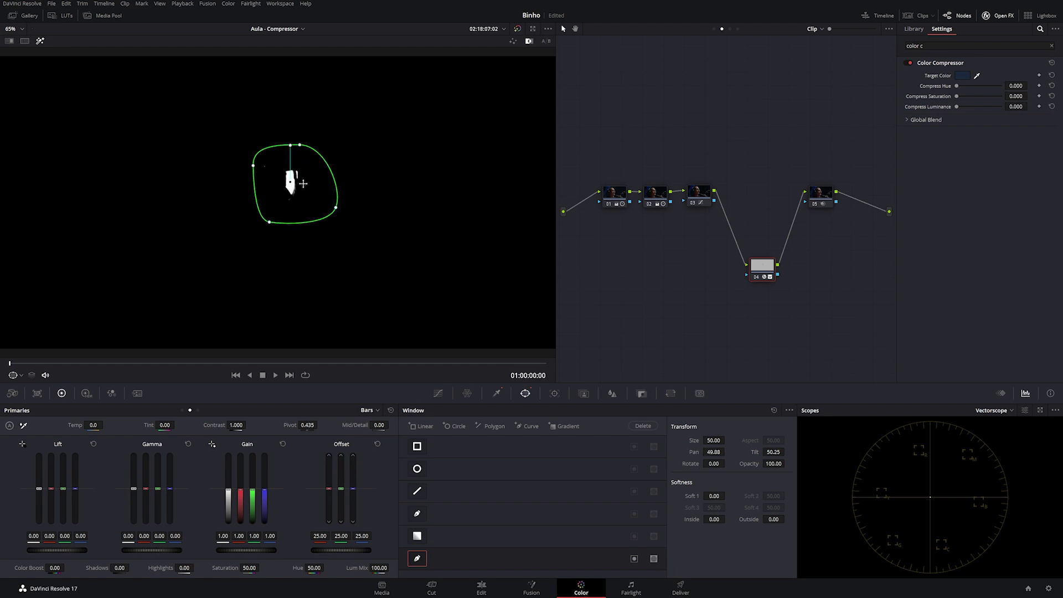
left_click(39, 41)
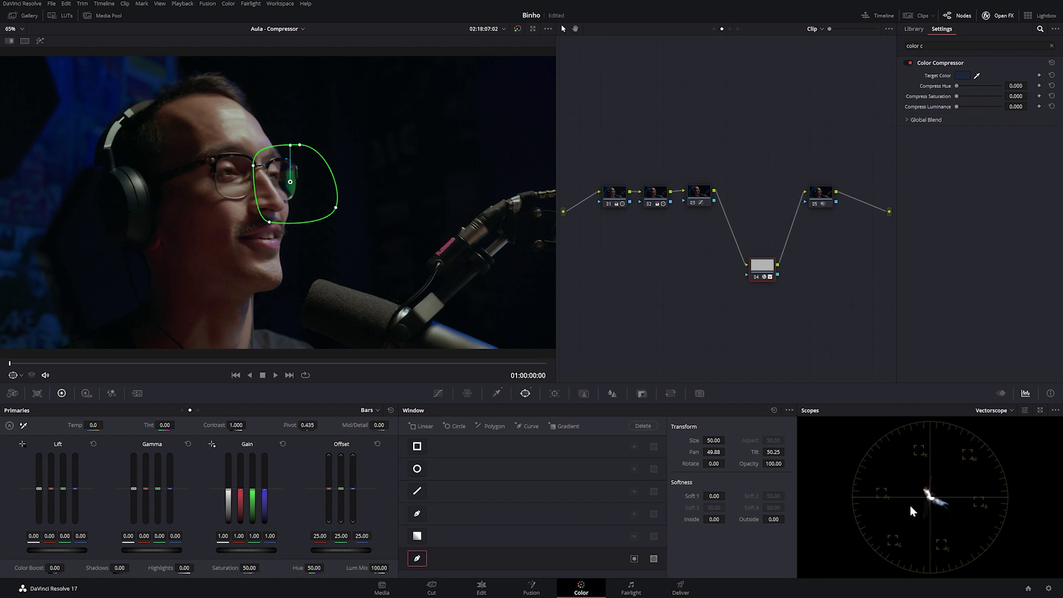
Increase the brightness of the vectorscope trace and its graticule in the scope settings.
left_click(1025, 410)
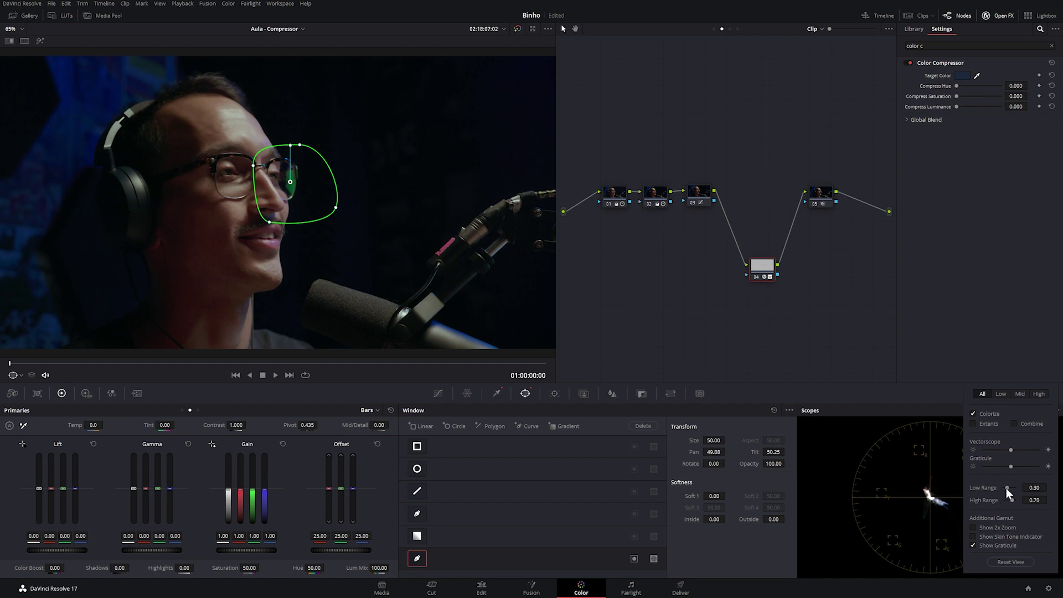
mouse_move(1012, 450)
left_mouse_down()
mouse_move(1039, 450)
mouse_move(1039, 466)
left_mouse_up()
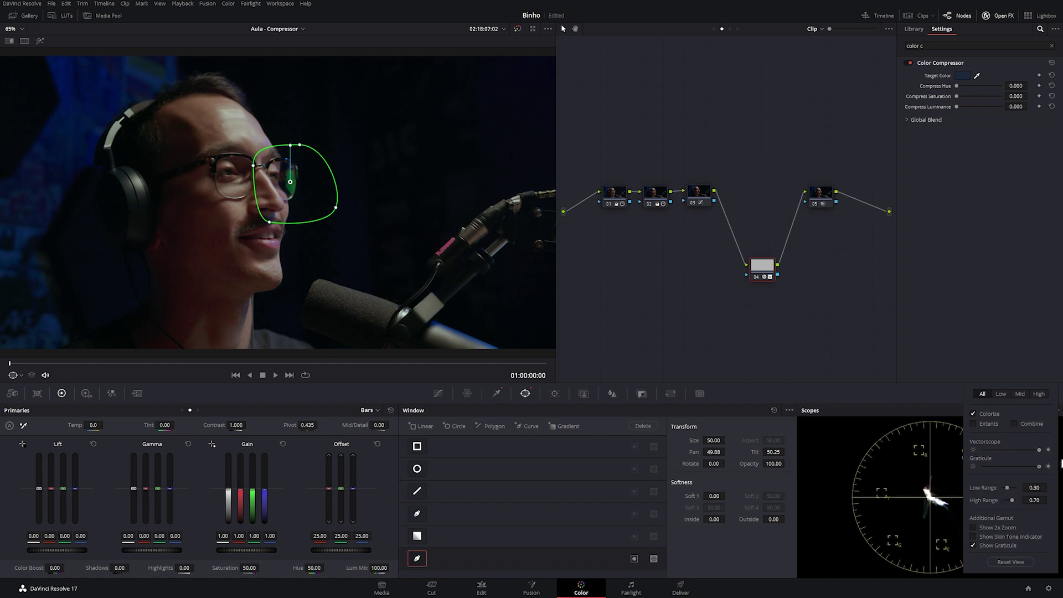
left_click(938, 511)
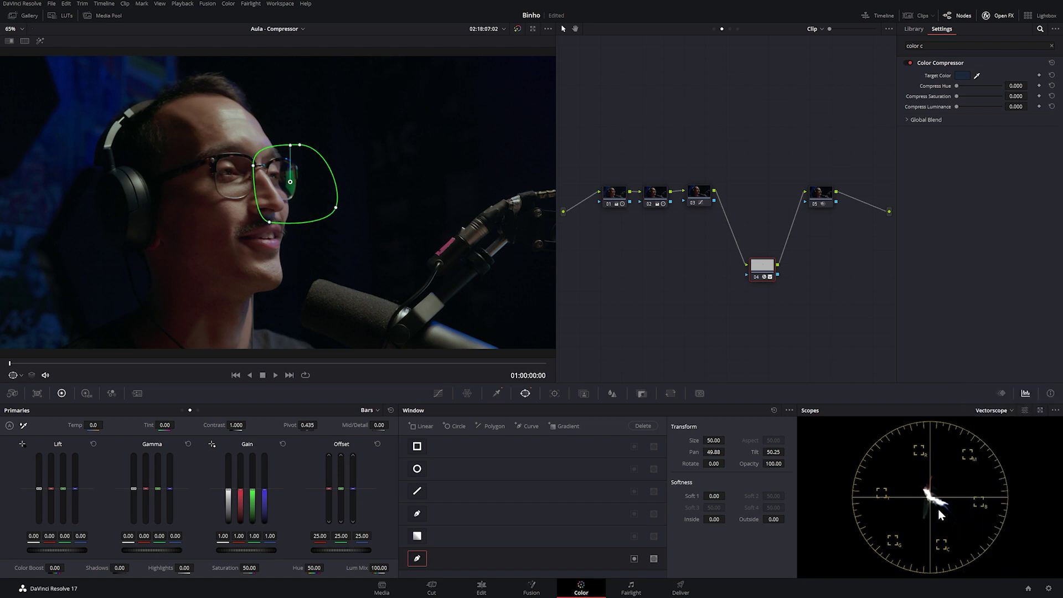
Set Compress Hue to 1.000 and compare the lens reflection up close with the correction node switched off and on.
left_click_drag(958, 85, 997, 86)
scroll(309, 183, "up", 8)
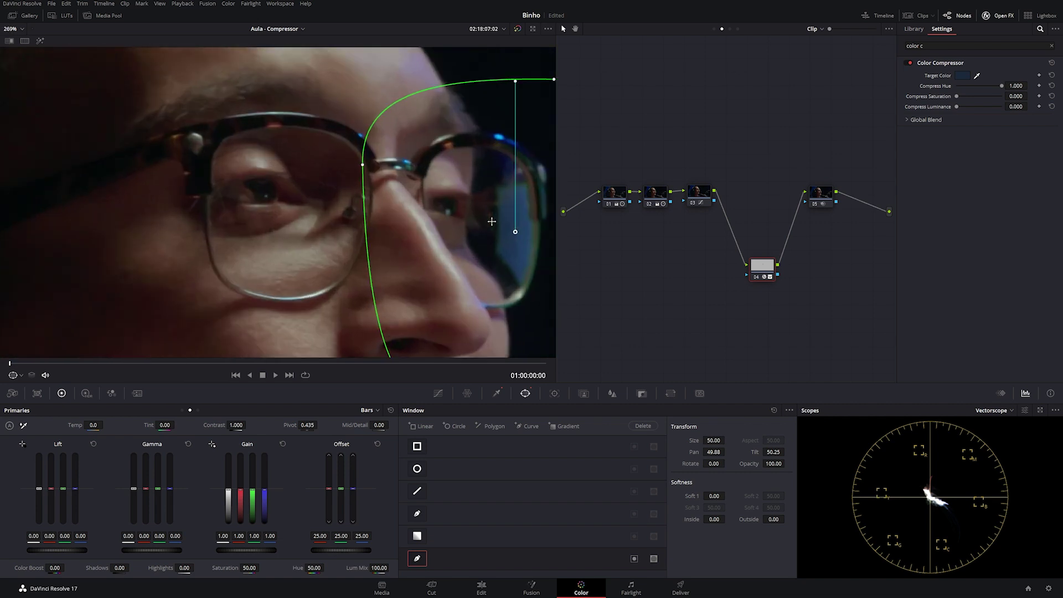
left_click(756, 277)
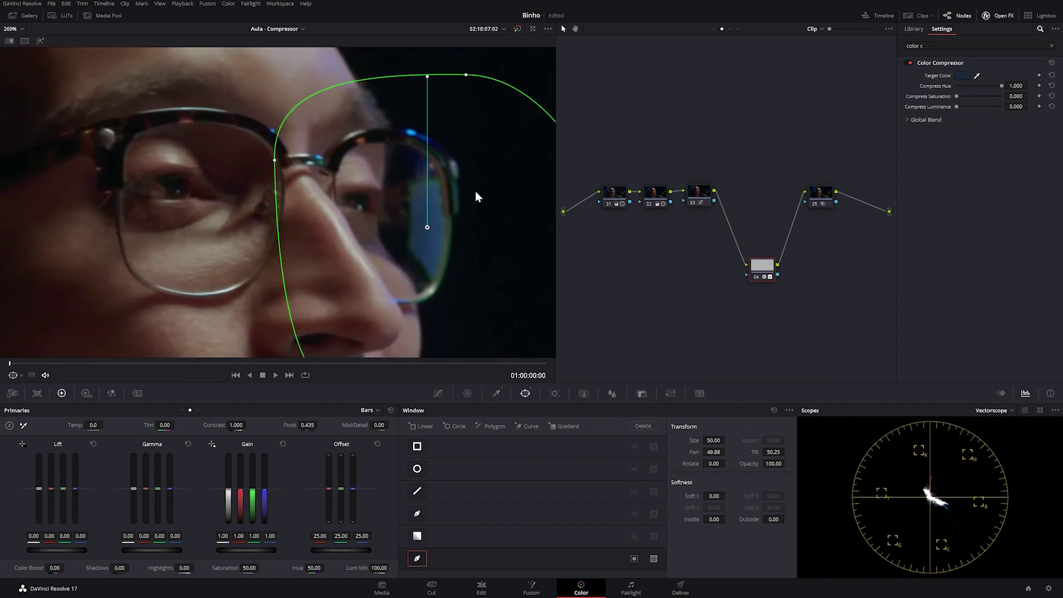
left_click(12, 28)
left_click(14, 41)
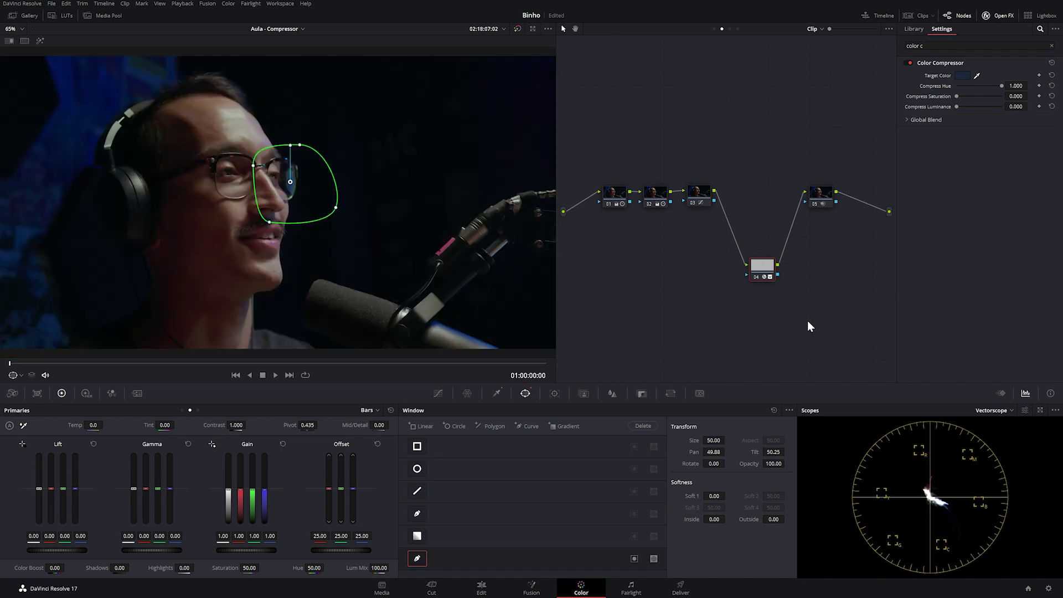
Make room beside the lens correction node, add a serial node after it and apply the Color Compressor effect to it.
left_click_drag(760, 272, 729, 287)
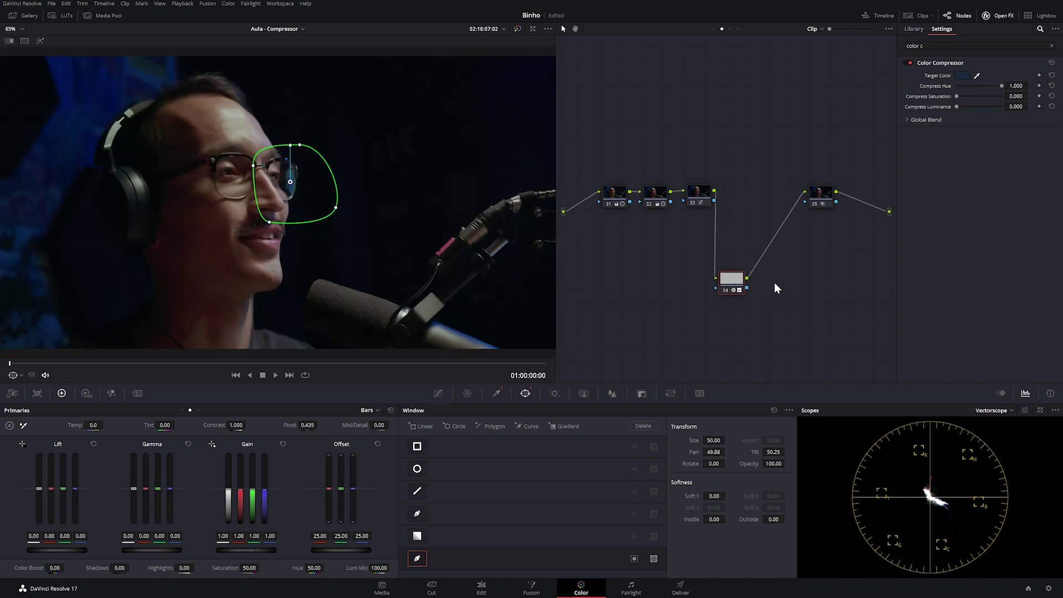
key("alt+s")
left_click_drag(947, 81, 773, 284)
Sample the pink label on the microphone arm with the HSL Qualifier.
scroll(476, 248, "up", 5)
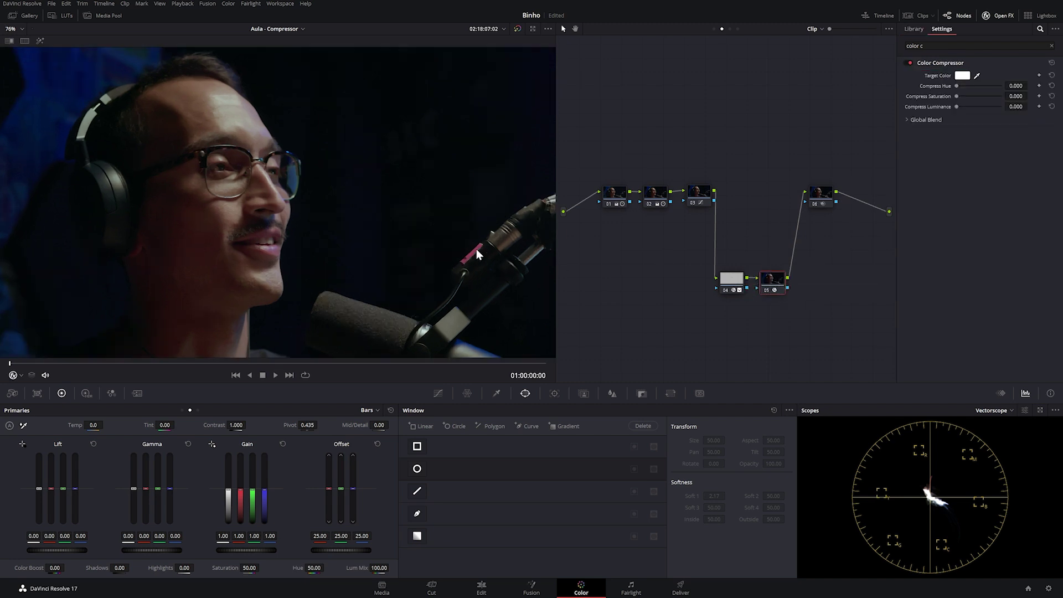
scroll(377, 237, "up", 3)
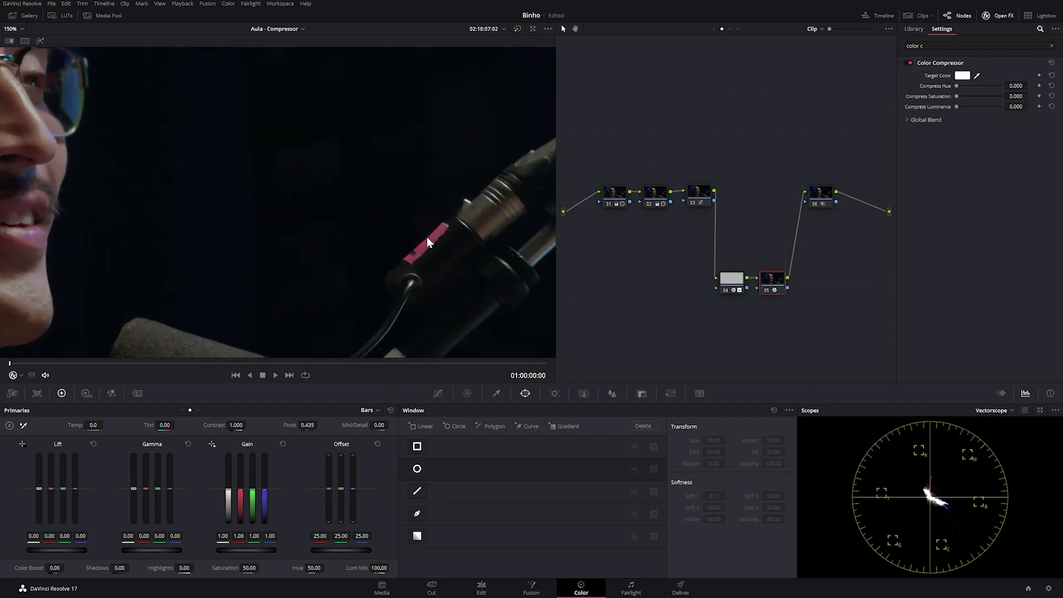
left_click(496, 394)
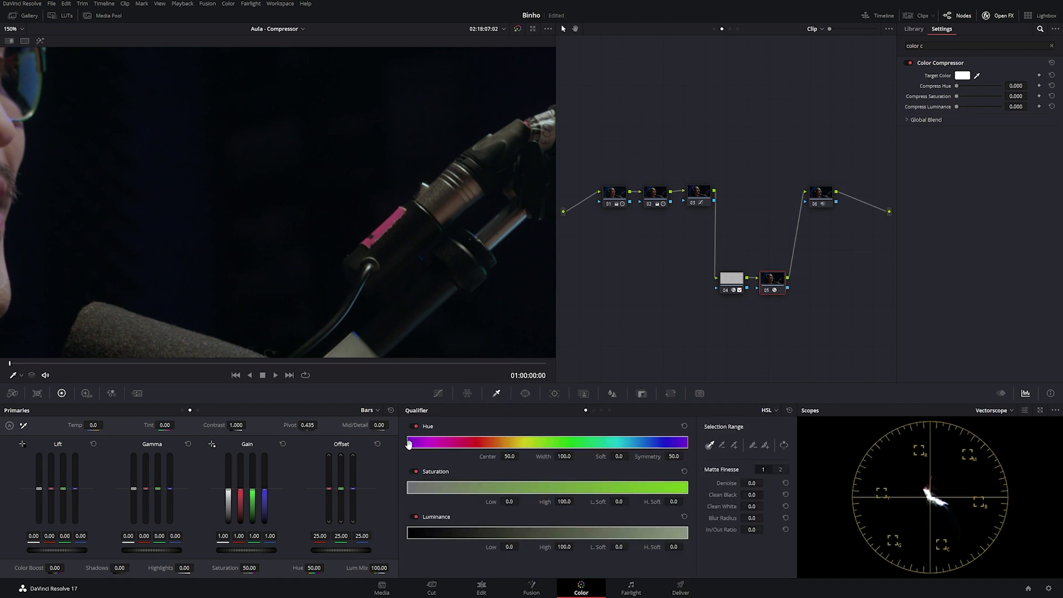
left_click(710, 446)
left_click(388, 217)
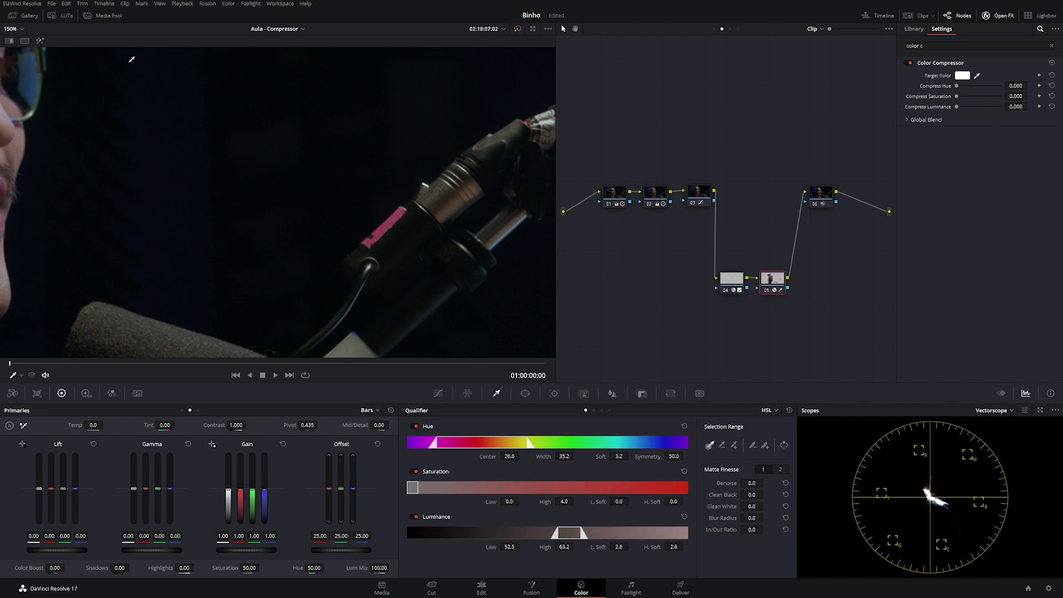
Show the matte and narrow the qualifier to the pink label, with hue center 26.3, hue width 6.3 and saturation 1.2 to 5.2.
left_click(39, 40)
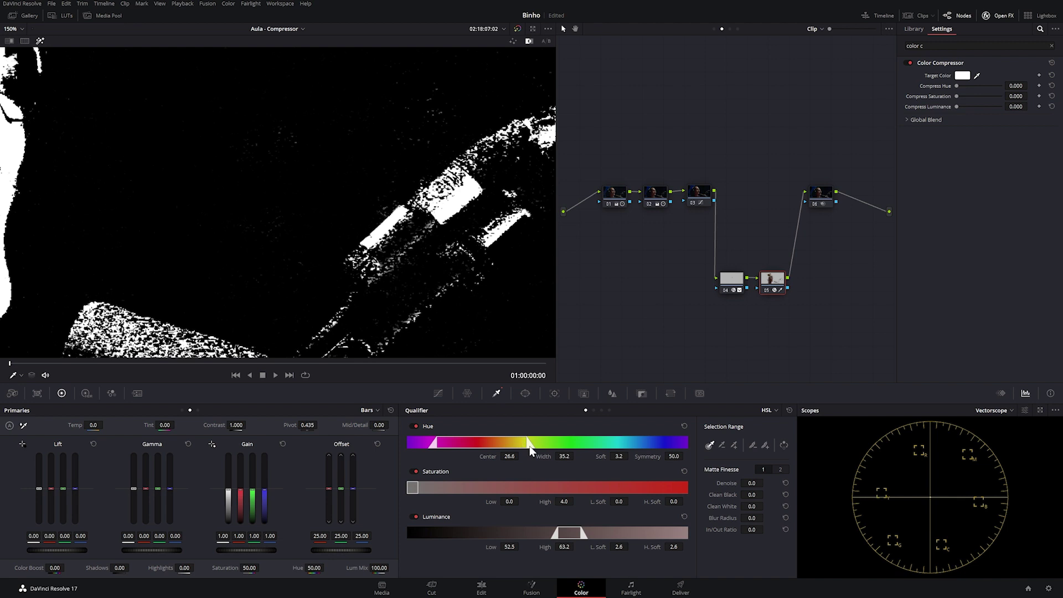
left_click_drag(529, 443, 488, 450)
left_click_drag(410, 489, 413, 490)
left_click_drag(612, 502, 686, 501)
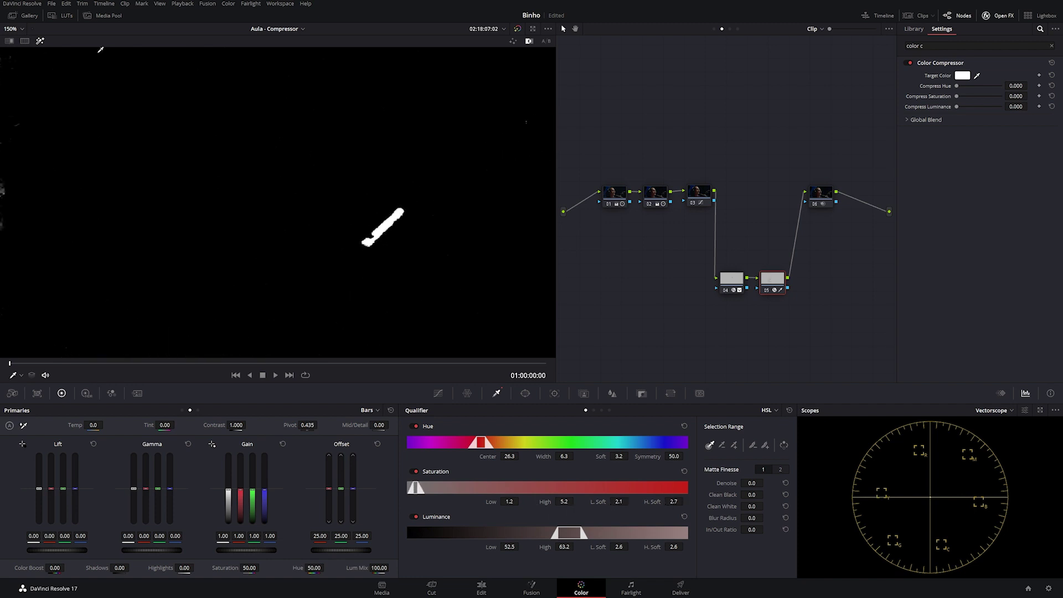
Refine the label matte with Denoise 4.7, Clean Black 10.2, Clean White 10.6, Blur Radius 13.5 and In/Out Ratio 76.4, and turn off the highlight.
left_click(12, 28)
left_click(17, 45)
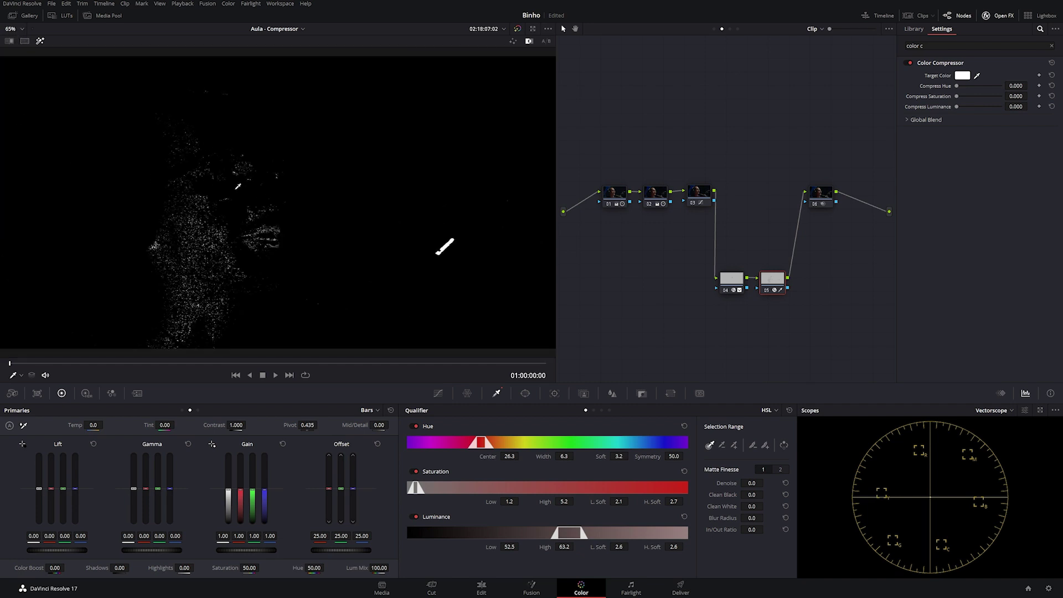
mouse_move(751, 483)
left_mouse_down()
mouse_move(766, 483)
mouse_move(757, 506)
mouse_move(765, 494)
left_mouse_up()
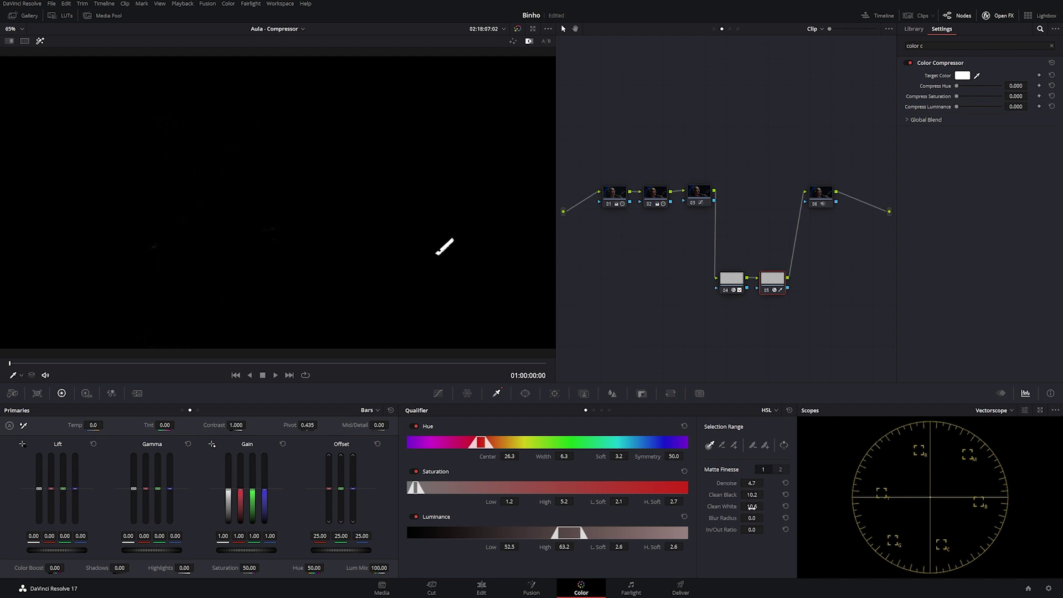
scroll(470, 238, "up", 3)
scroll(373, 239, "up", 2)
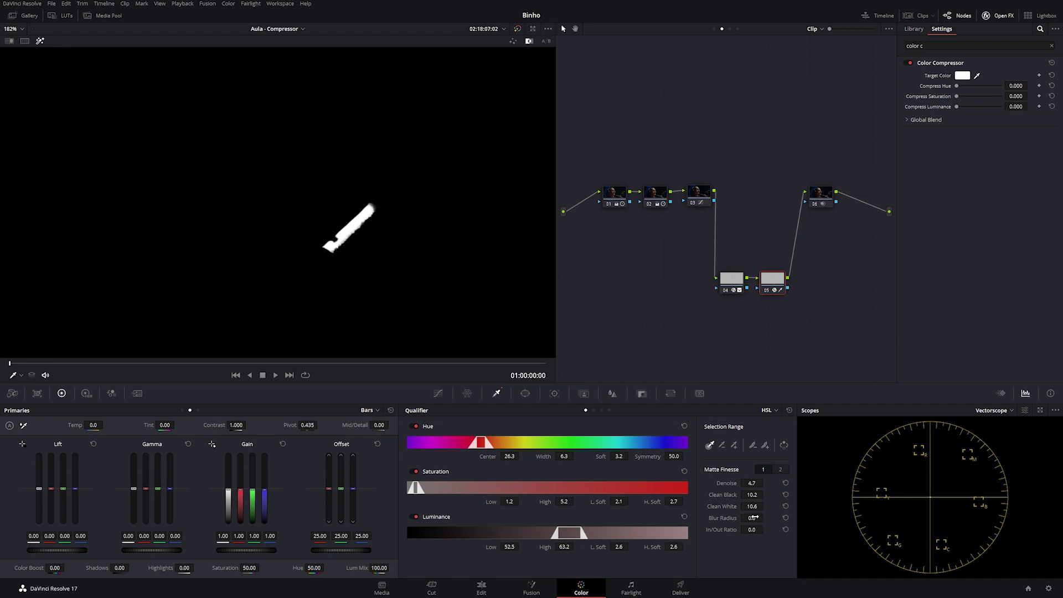
mouse_move(752, 518)
left_mouse_down()
mouse_move(766, 518)
mouse_move(753, 530)
mouse_move(766, 529)
mouse_move(767, 560)
mouse_move(714, 525)
mouse_move(741, 536)
mouse_move(768, 528)
left_mouse_up()
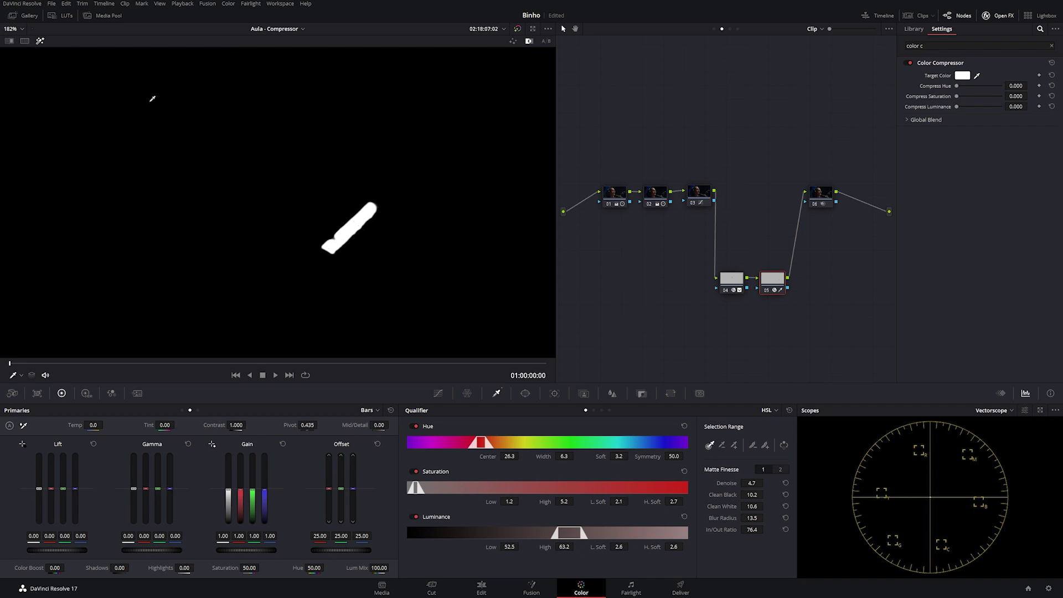
left_click(40, 41)
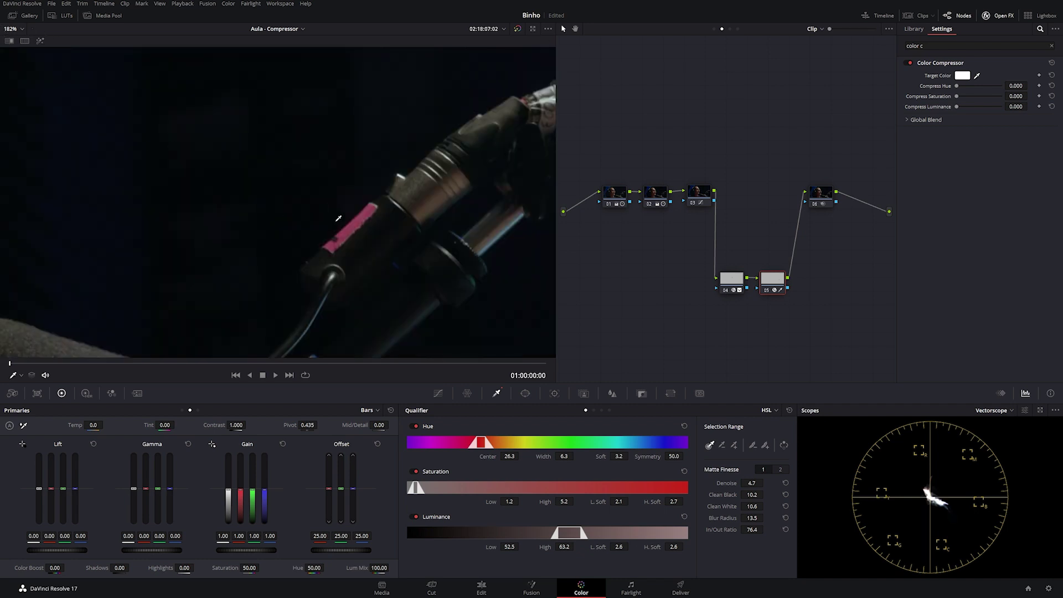
Choose a light blue target color for the Color Compressor and set Compress Hue to 1.000.
left_click(962, 75)
left_click_drag(552, 258, 557, 248)
left_click(630, 375)
left_click_drag(958, 90, 1006, 88)
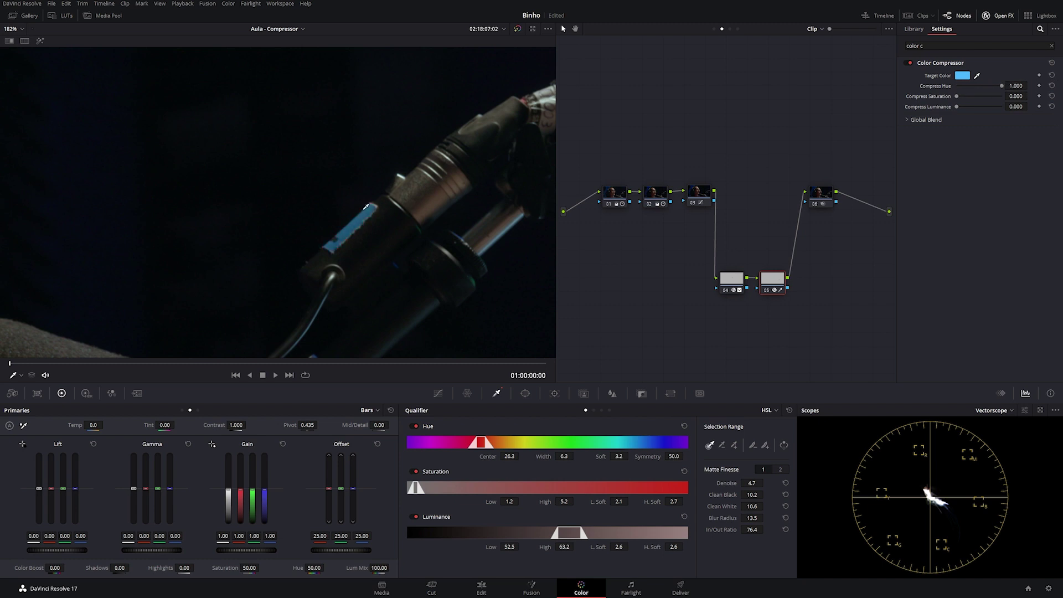
Draw a closed four-point Curve window around the recolored label on the microphone arm and adjust its corner points.
left_click(14, 31)
left_click(14, 41)
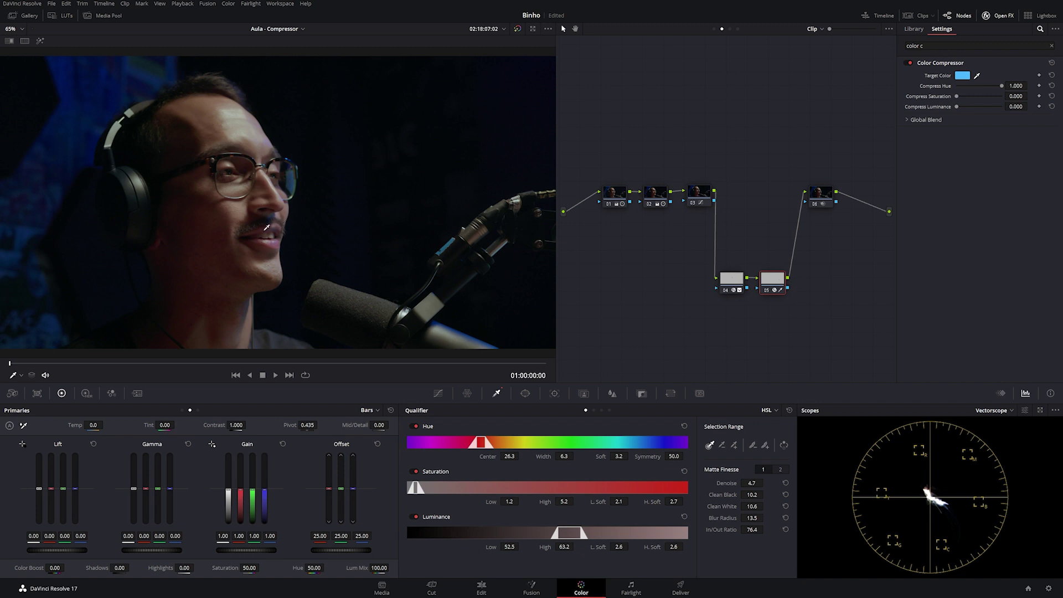
left_click(525, 393)
left_click(417, 513)
left_click(454, 229)
left_click(421, 250)
left_click(437, 264)
left_click(471, 243)
left_click(454, 229)
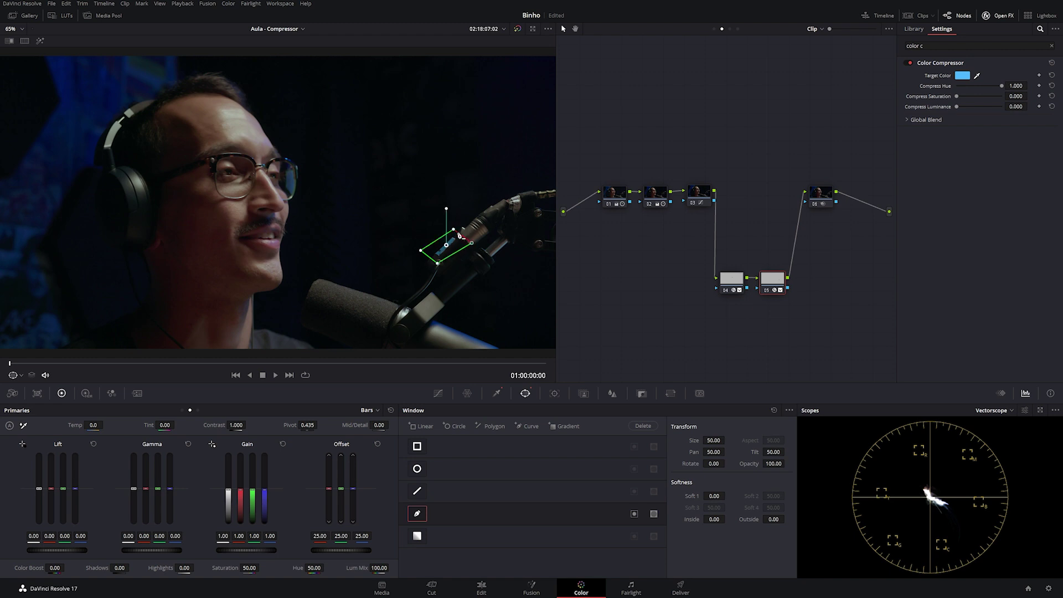
left_click_drag(421, 250, 437, 268)
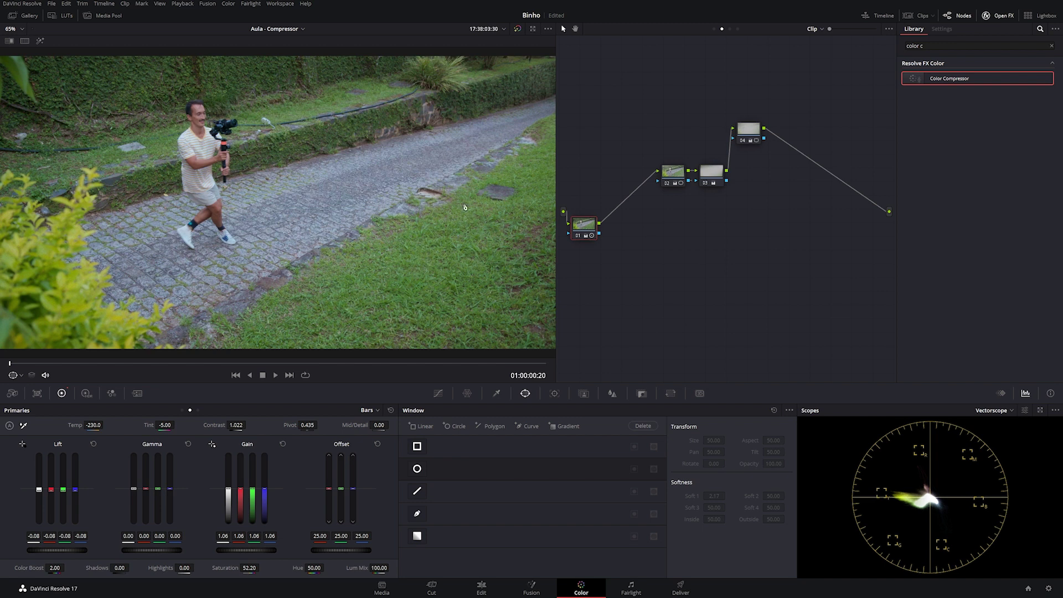
On the garden path clip, add a node at the end of the node chain, set it lower in the graph and apply Color Compressor to it.
key("alt+s")
left_click_drag(622, 234, 832, 175)
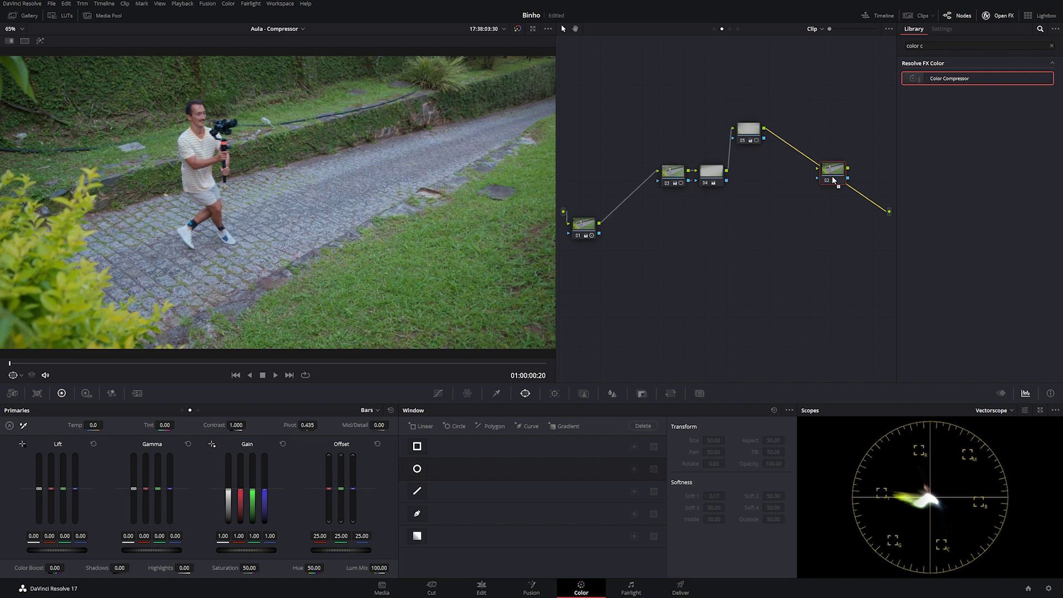
key("e")
left_click_drag(832, 178, 805, 266)
key("e")
left_click_drag(949, 83, 807, 269)
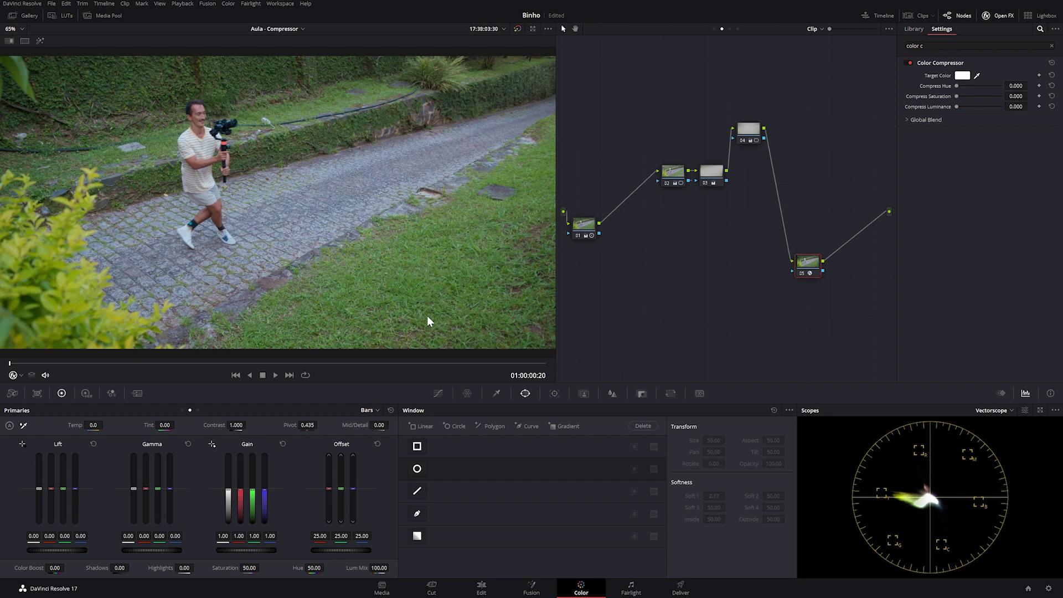
Limit the HSL qualifier to the green hues with center 55.7, width 47.5 and soft 9.2.
left_click(500, 395)
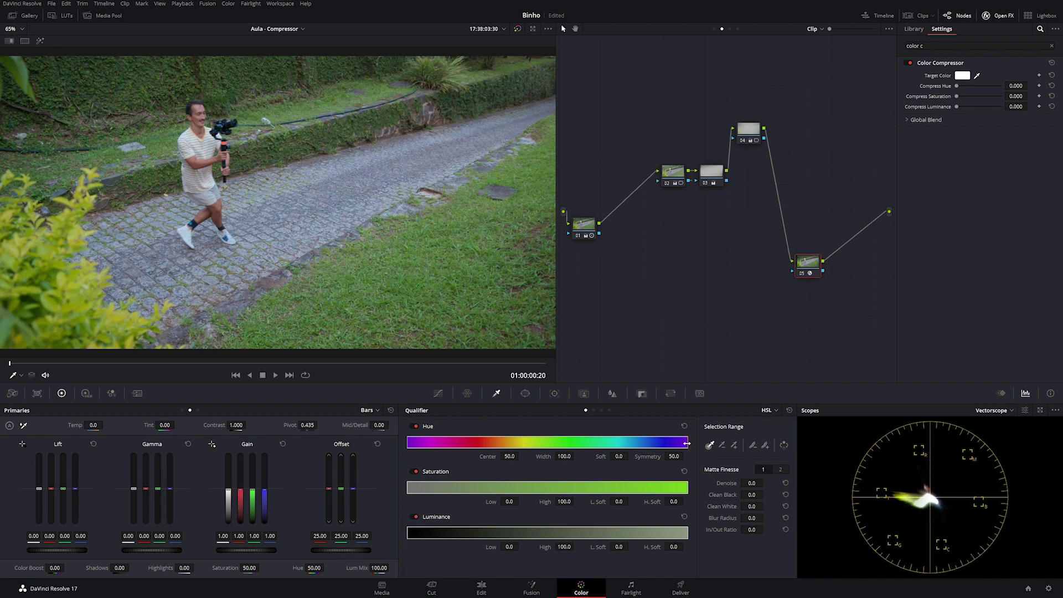
left_click_drag(685, 444, 617, 444)
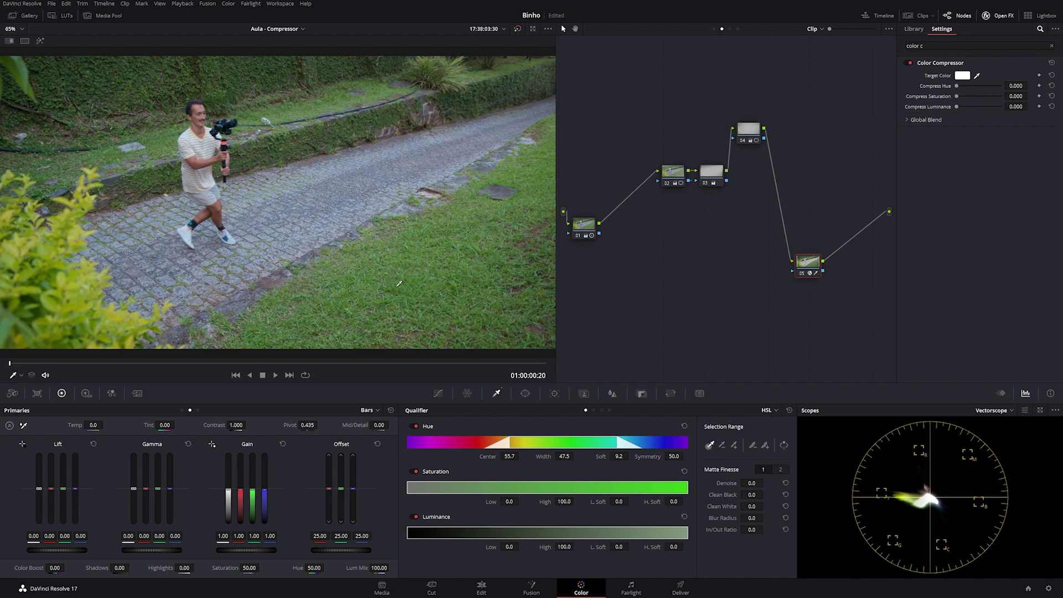
Pick the grass green from the image as the target color and set Compress Hue to 1.000.
left_click(977, 78)
left_click(413, 278)
left_click_drag(958, 86, 1015, 82)
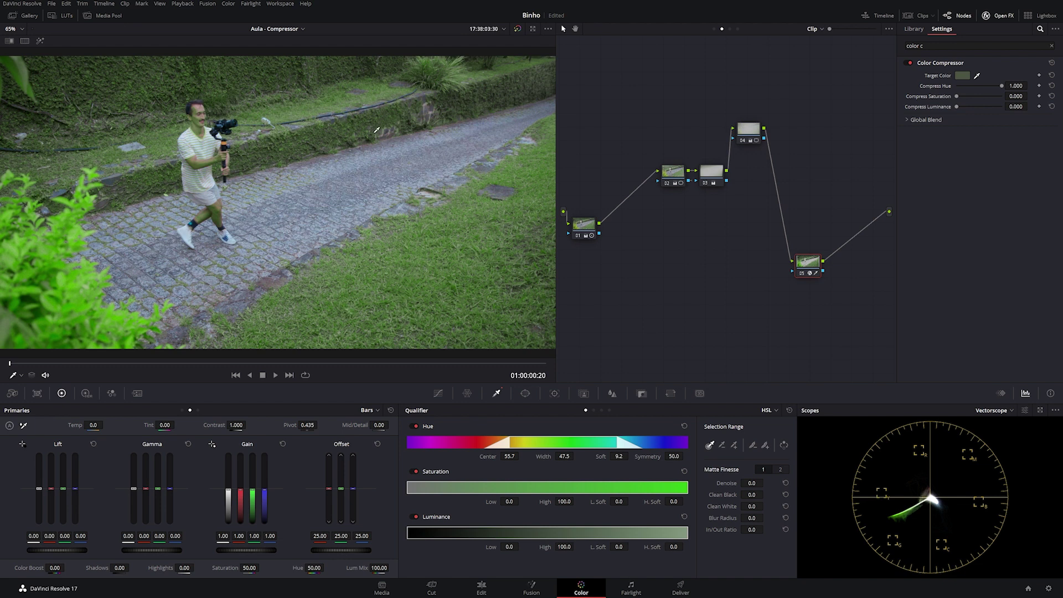
With the matte shown, exclude the man using hue center 61.4 and width 39.8, and refine with Denoise 9.8, Clean Black 11.9, Clean White 11.7, Blur Radius 26.7.
left_click(39, 41)
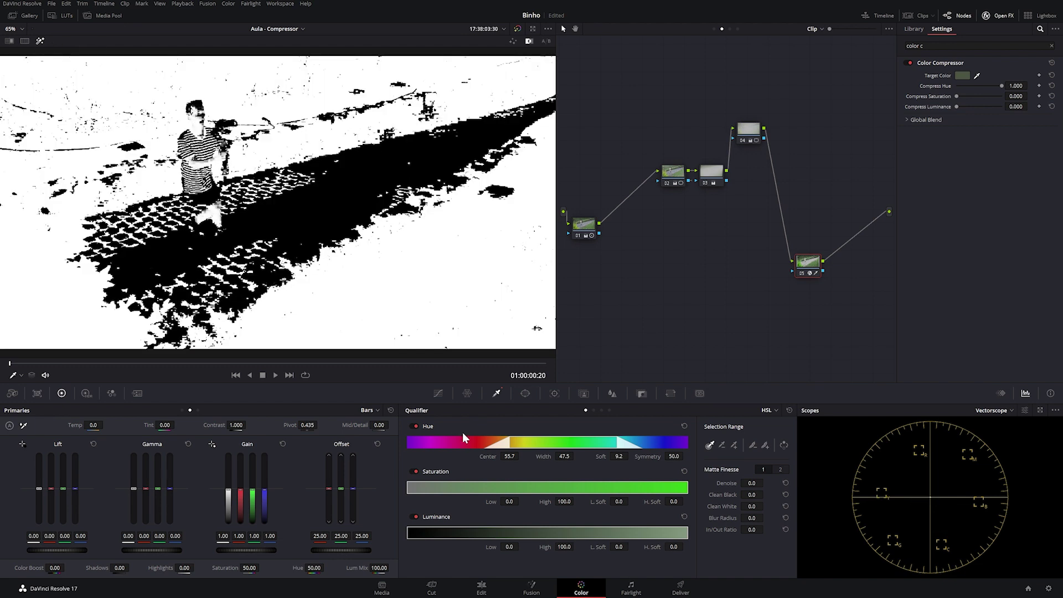
left_click_drag(510, 446, 622, 446)
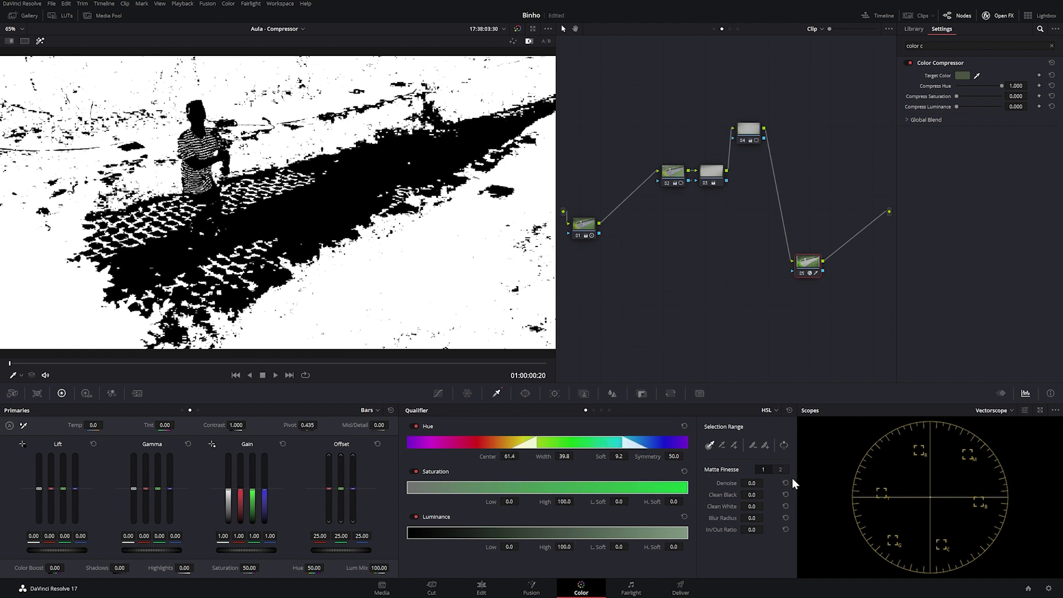
left_click_drag(749, 483, 766, 505)
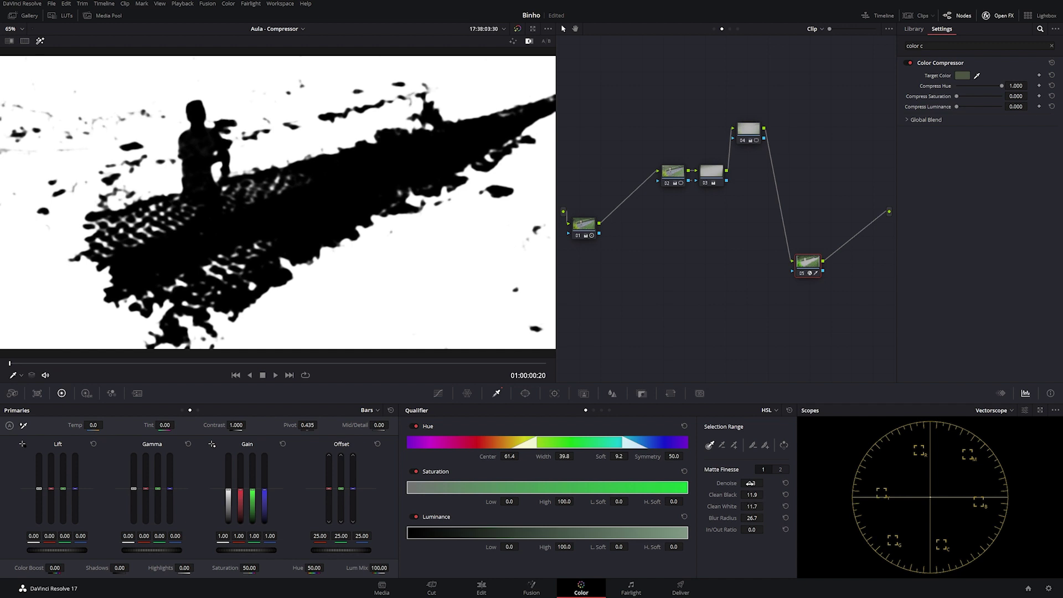
left_click(39, 40)
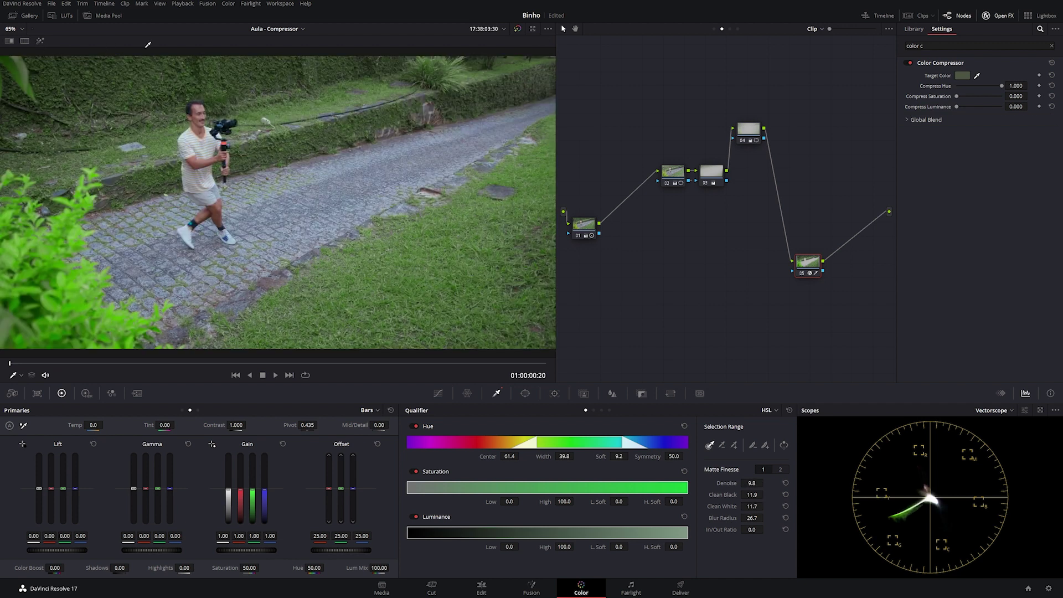
Compare the greens with the Color Compressor node off and on, and set Compress Saturation to 0.458.
left_click(803, 274)
left_click(803, 272)
mouse_move(957, 95)
left_mouse_down()
mouse_move(1006, 95)
mouse_move(977, 95)
left_mouse_up()
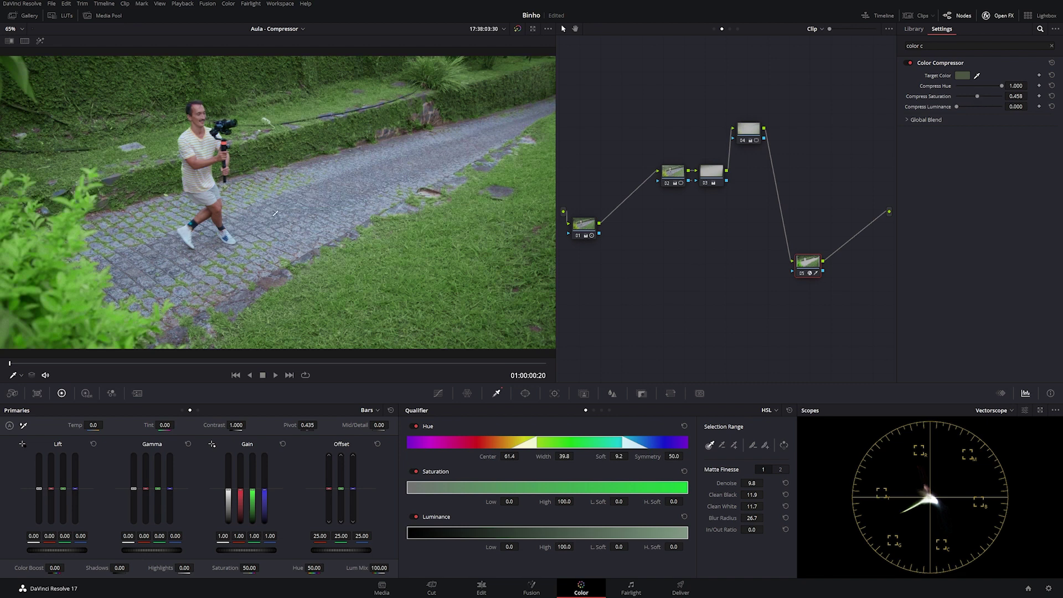
Change the target color to the muted grey-green #545552.
left_click(963, 76)
mouse_move(585, 288)
left_mouse_down()
mouse_move(578, 301)
mouse_move(590, 304)
left_mouse_up()
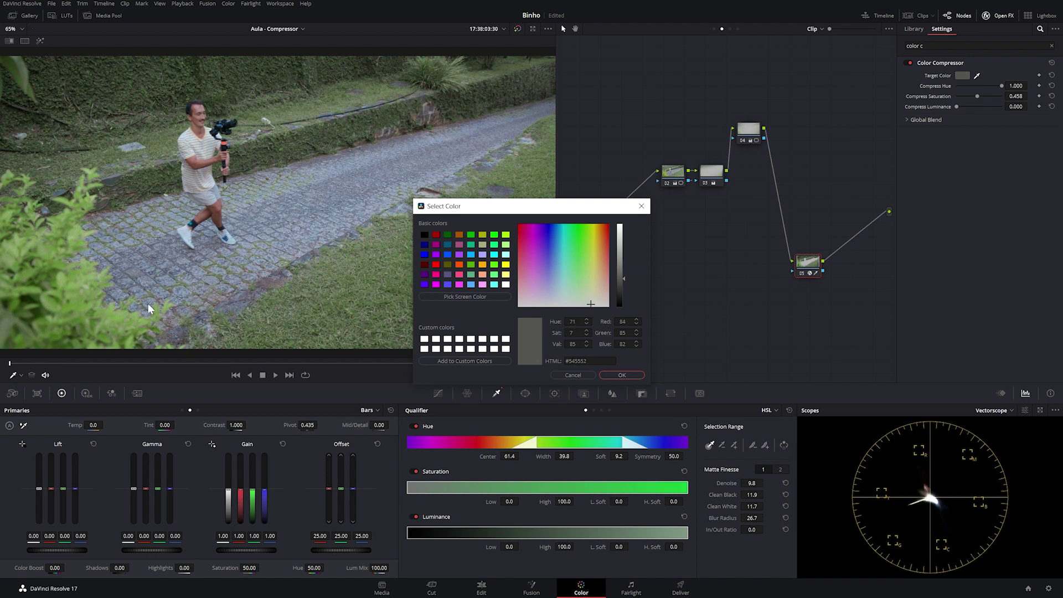
left_click(626, 377)
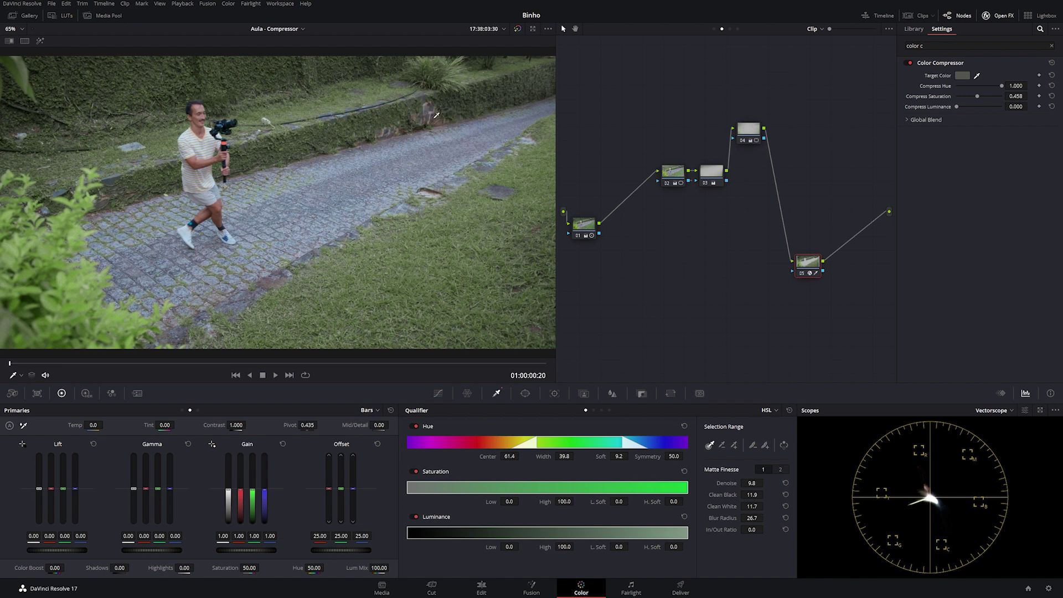
Pick the brown tone by the stone wall as target color, and reduce Compress Hue to 0.715 and Compress Saturation to 0.312.
left_click(976, 76)
left_click(435, 116)
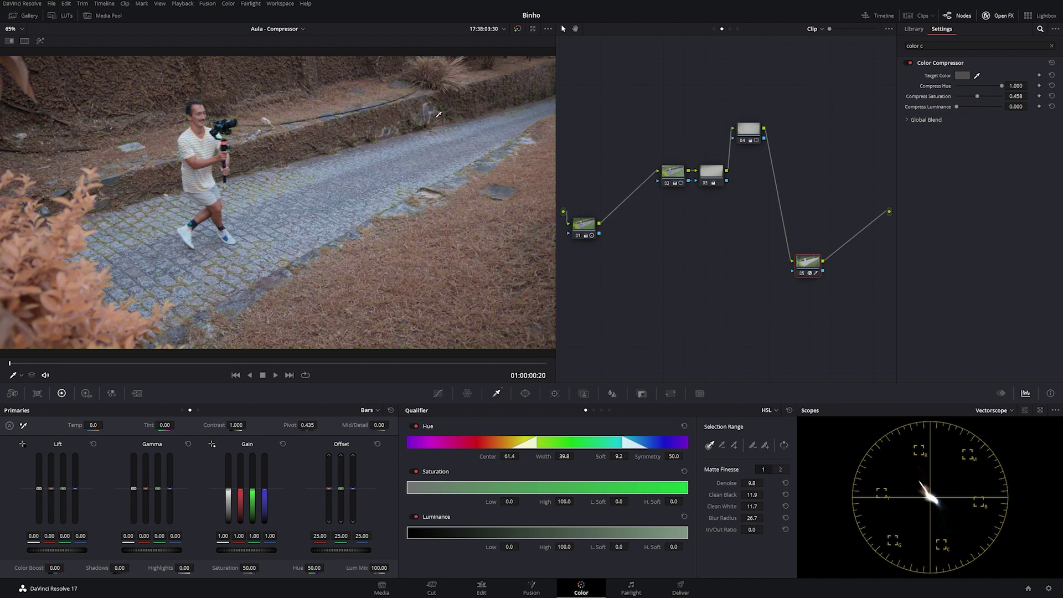
left_click_drag(1001, 87, 978, 98)
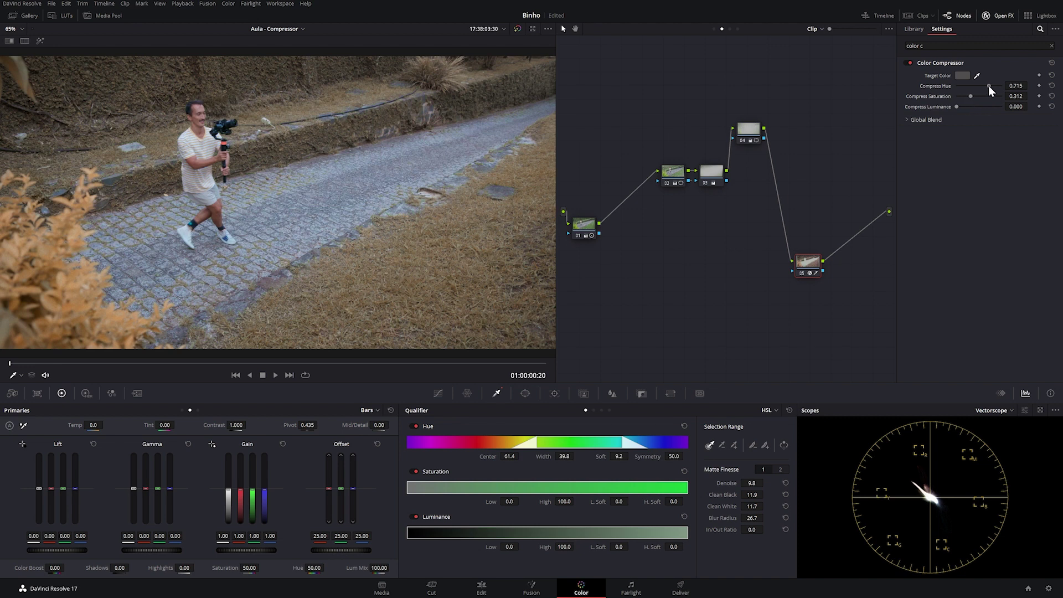